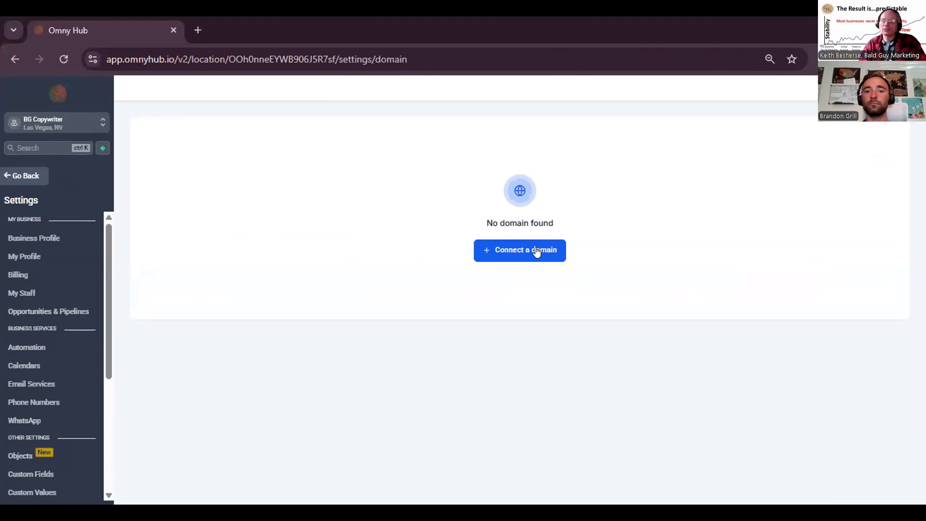
left_click(535, 251)
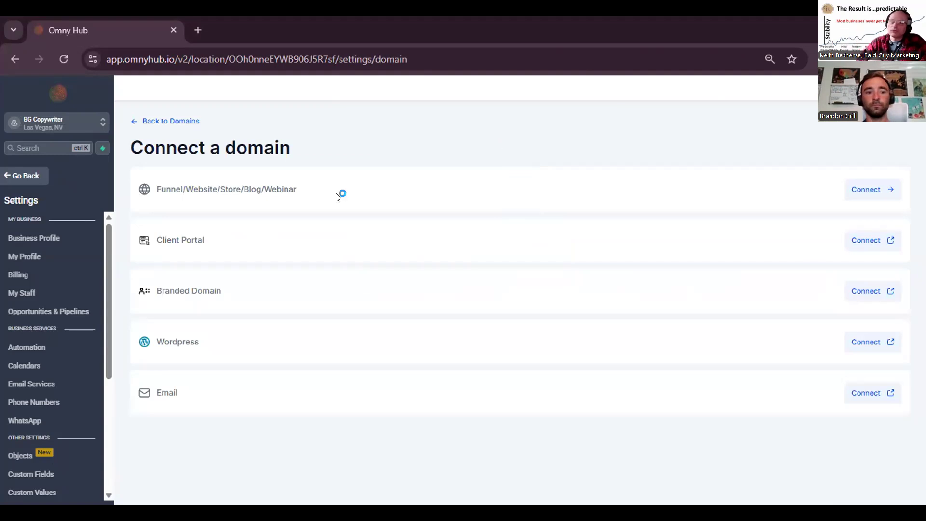
left_click(868, 191)
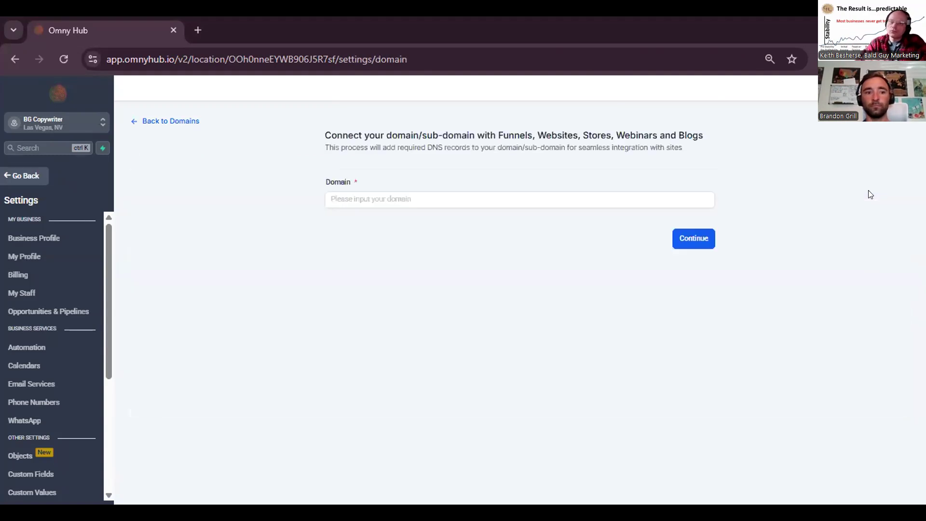
left_click(552, 196)
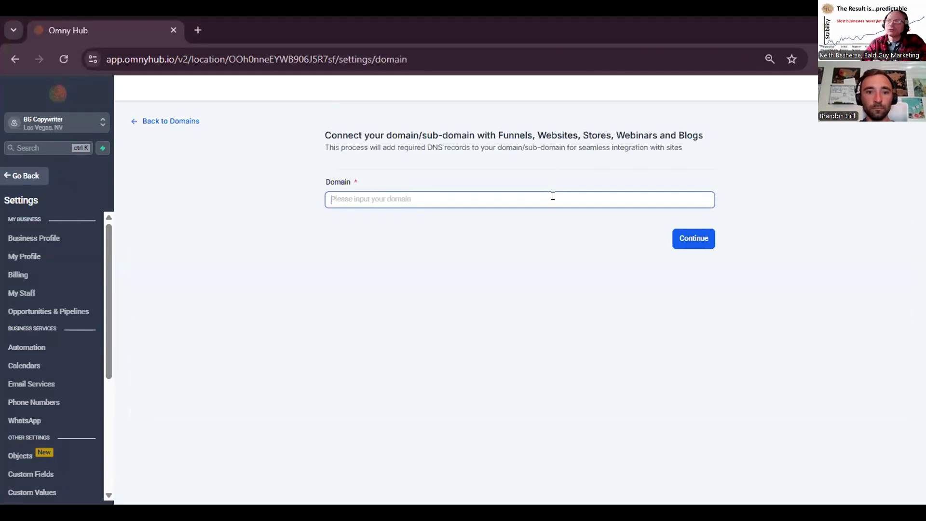
type("ht")
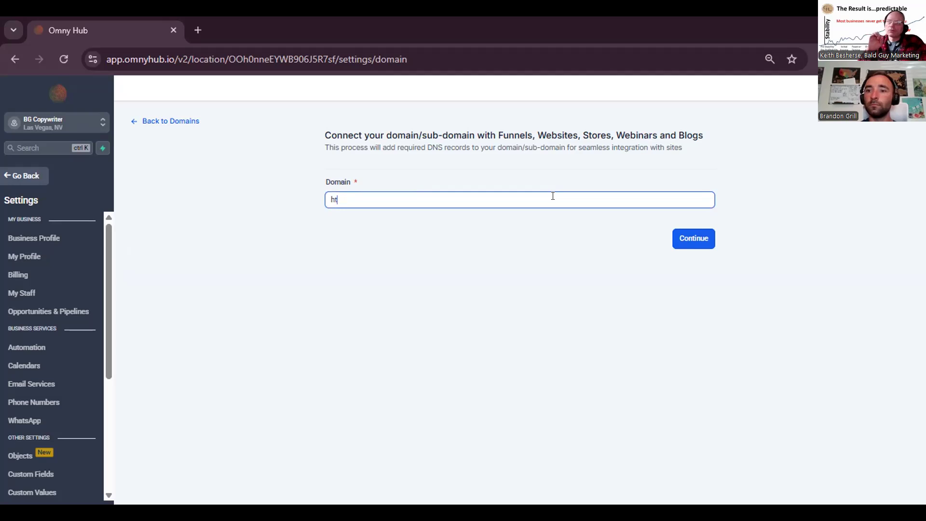
type("tps://")
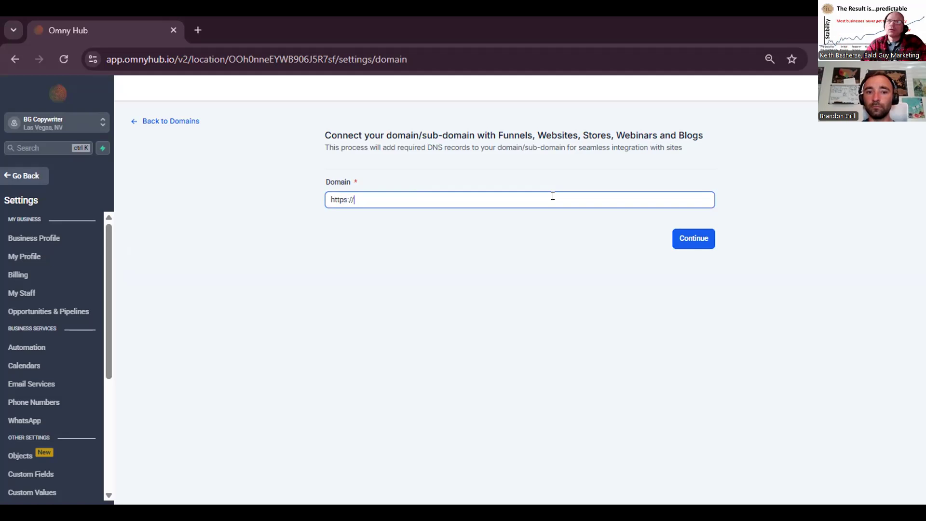
type("www.thrizer.com/")
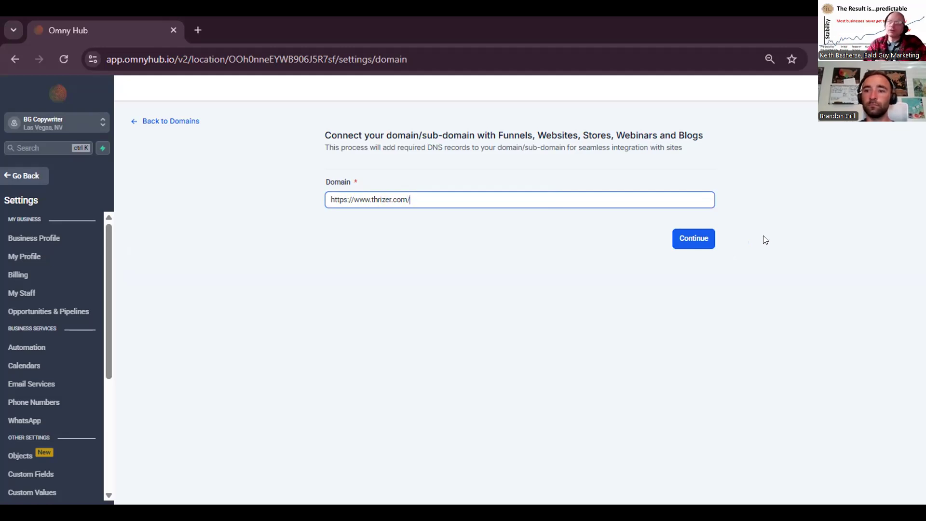
left_click(684, 233)
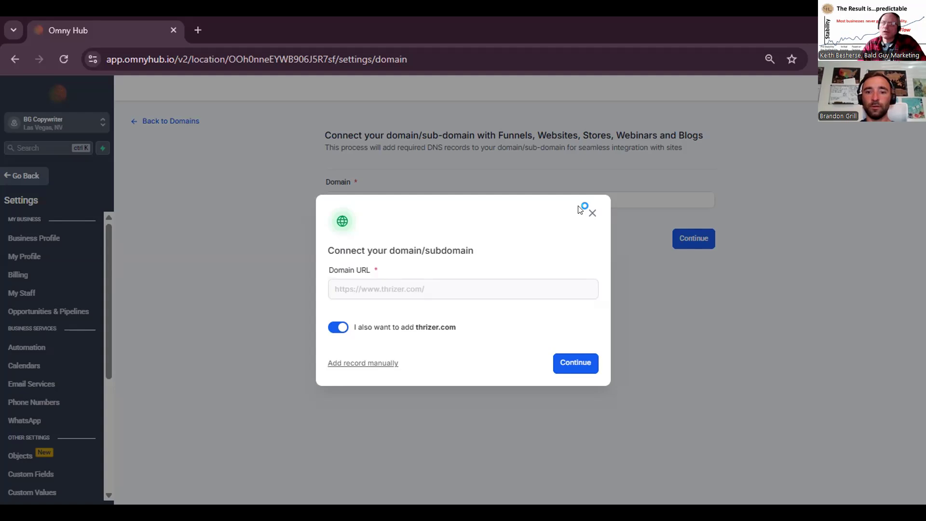
left_click(591, 213)
left_click(376, 199)
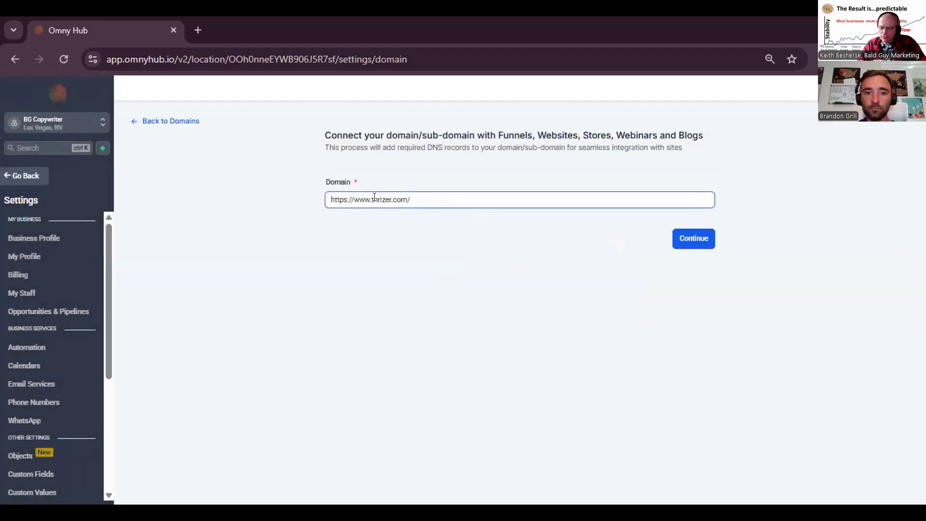
left_click(380, 269)
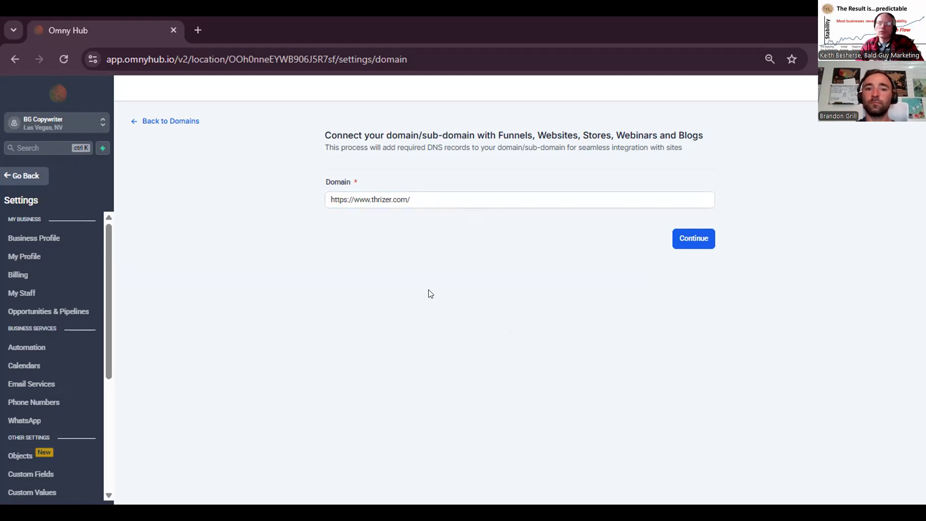
left_click(699, 238)
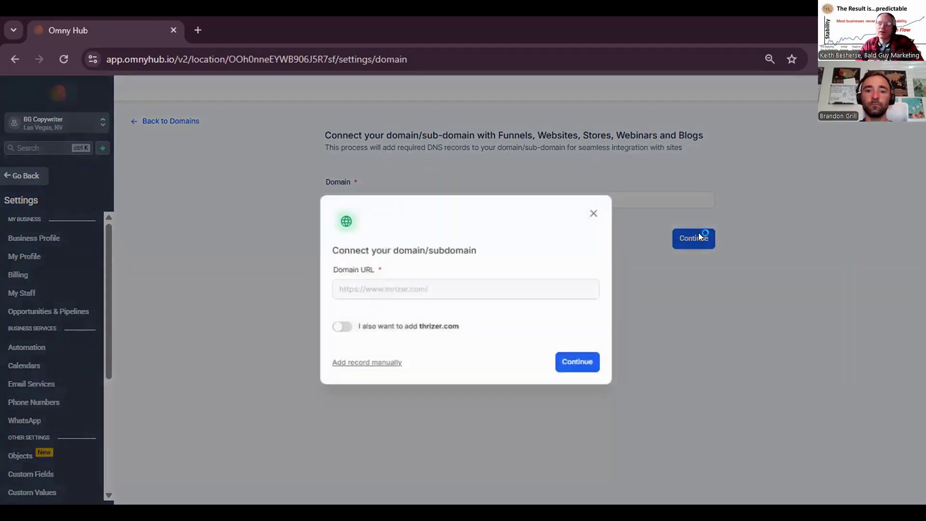
left_click(591, 213)
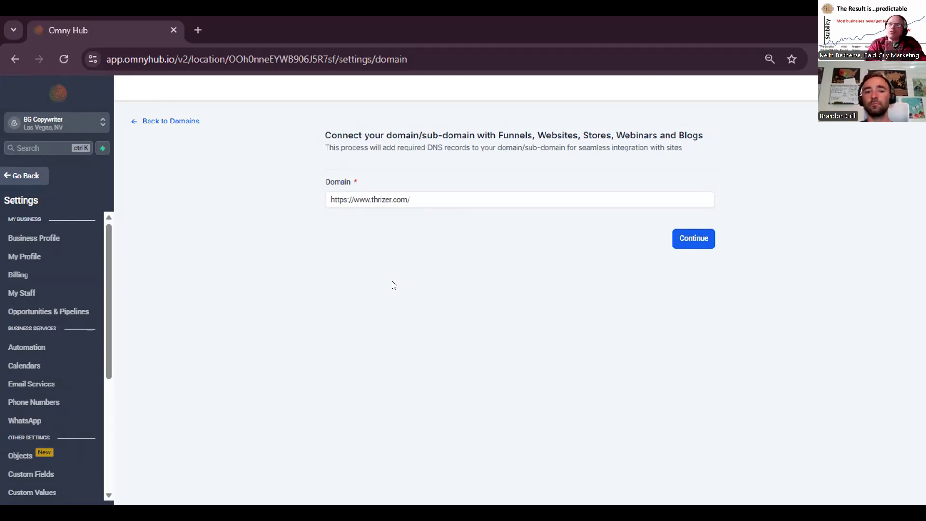
left_click(366, 198)
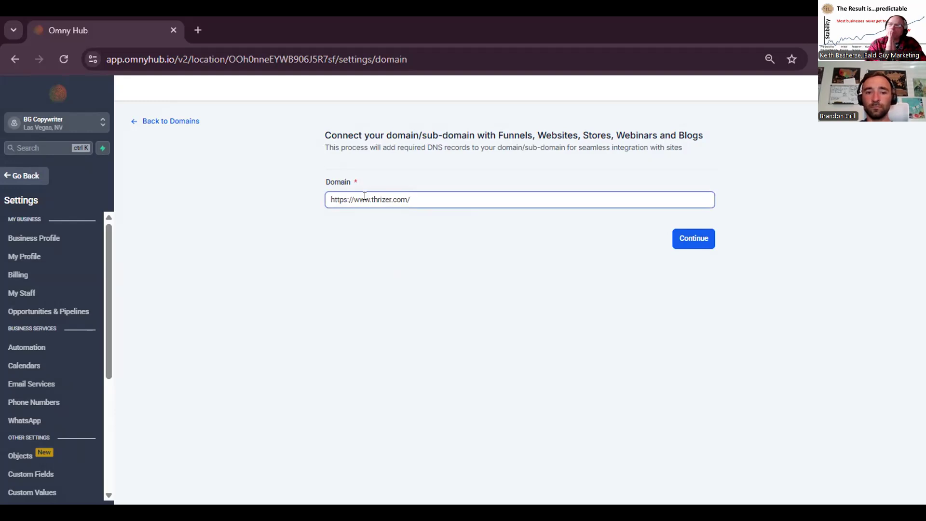
key("BackSpace")
key("BackSpace")
key("BackSpace")
type("info")
key("BackSpace")
key("BackSpace")
key("BackSpace")
key("BackSpace")
type("promo")
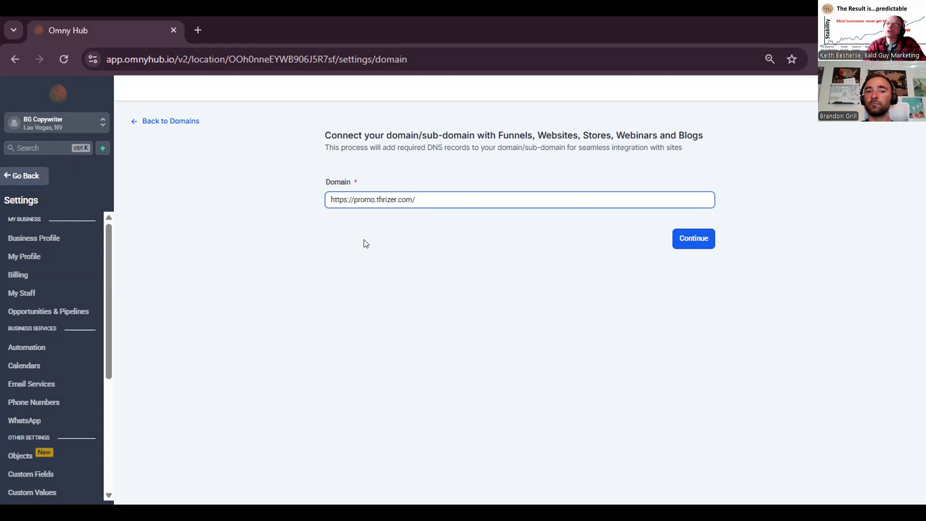
Try ads as the subdomain in the domain address and switch it back to promo.
key("BackSpace")
key("BackSpace")
key("BackSpace")
key("BackSpace")
key("BackSpace")
type("ads")
key("BackSpace")
key("BackSpace")
key("BackSpace")
type("promo")
left_click(485, 272)
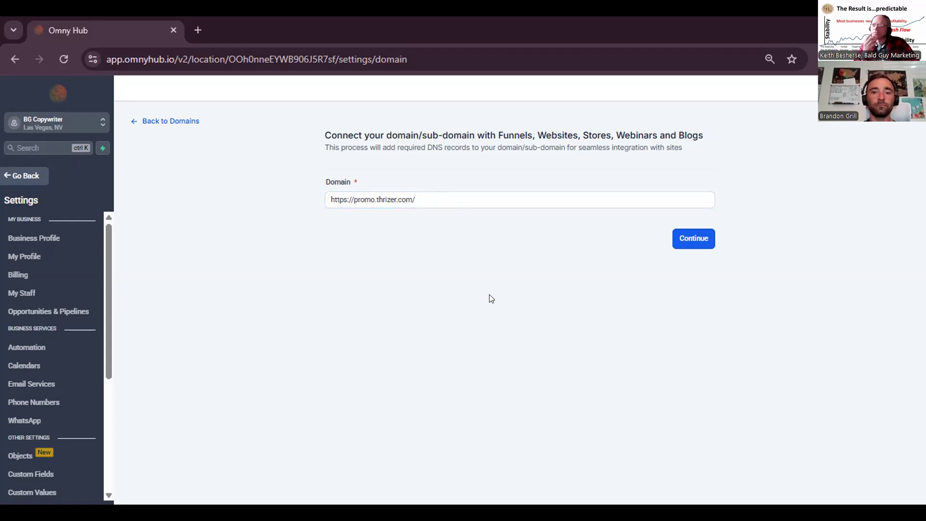
left_click(694, 236)
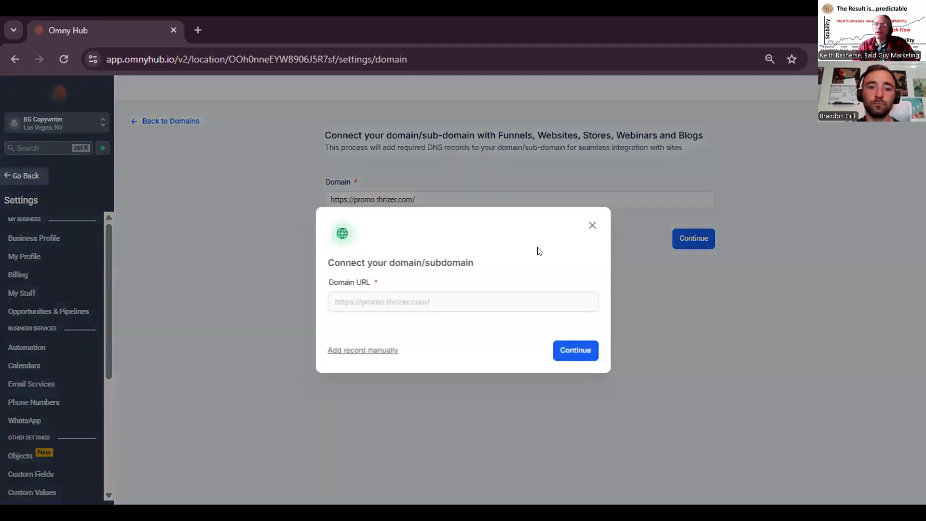
left_click(385, 351)
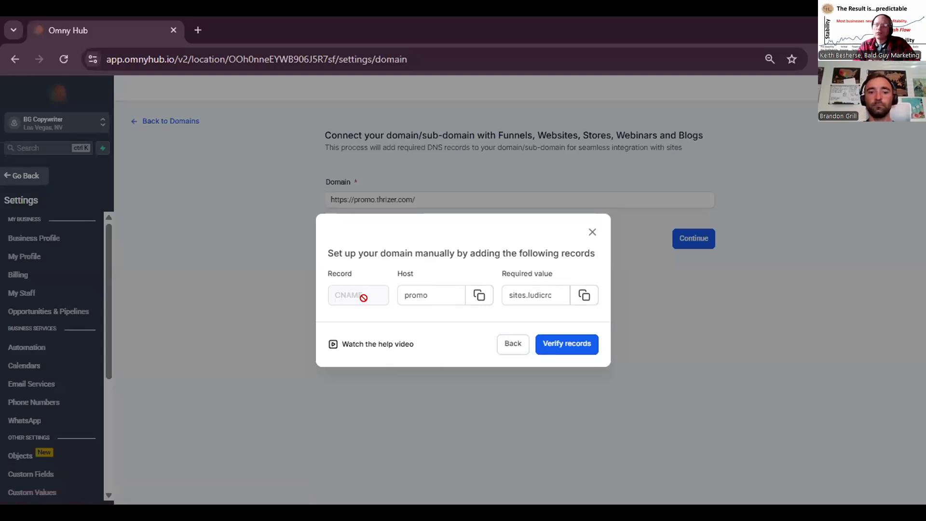
left_click(410, 294)
left_click(472, 294)
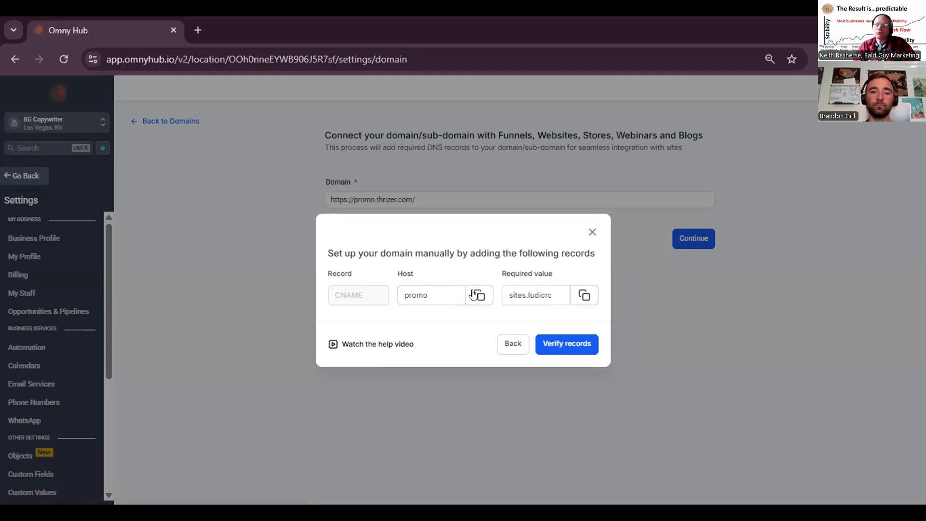
left_click(548, 293)
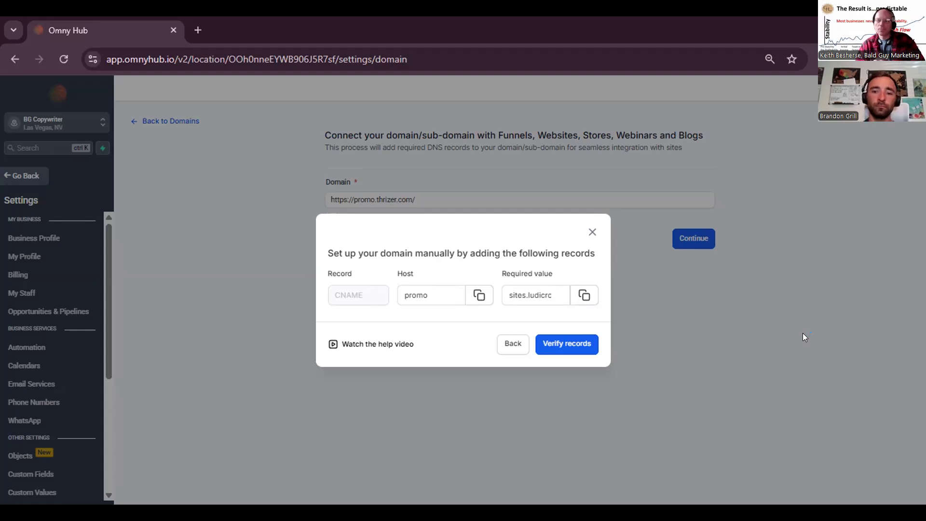
left_click(590, 233)
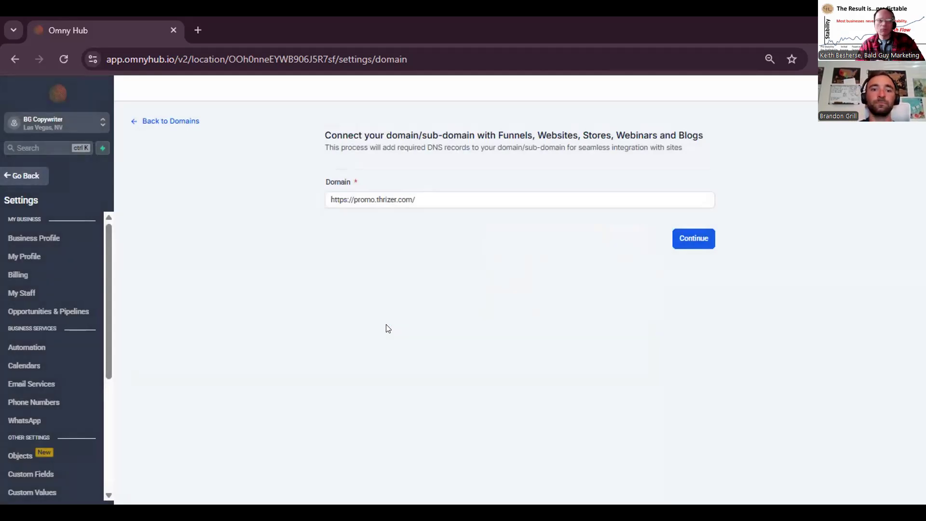
left_click(180, 121)
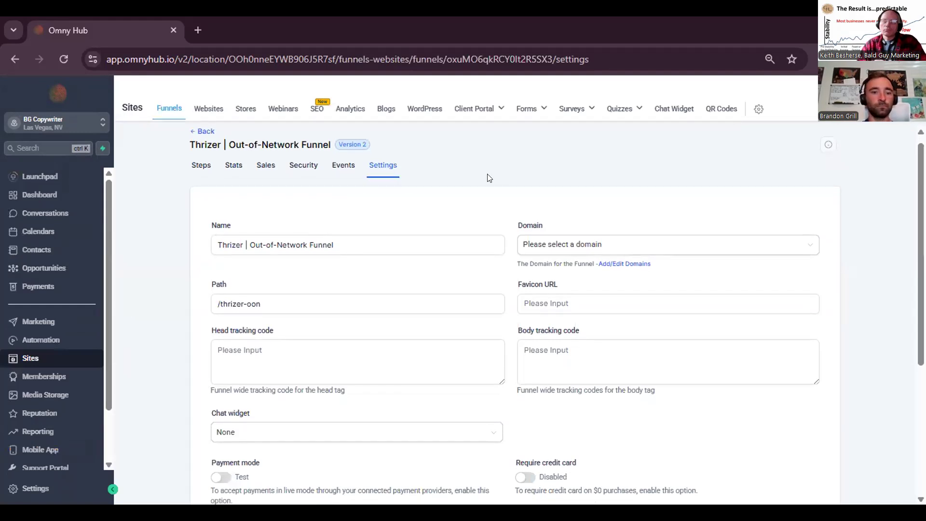
scroll(491, 177, "down", 1)
left_click(411, 218)
scroll(410, 217, "down", 2)
scroll(411, 219, "up", 3)
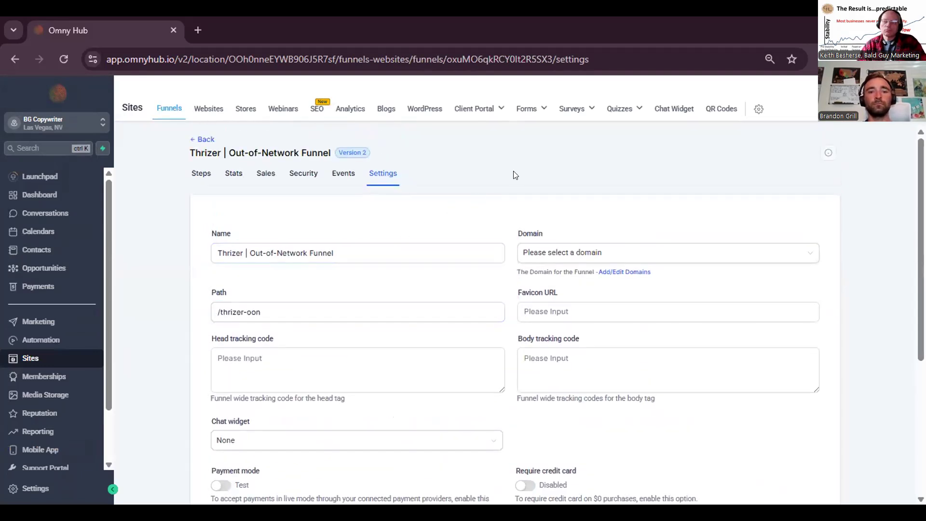
scroll(514, 176, "down", 1)
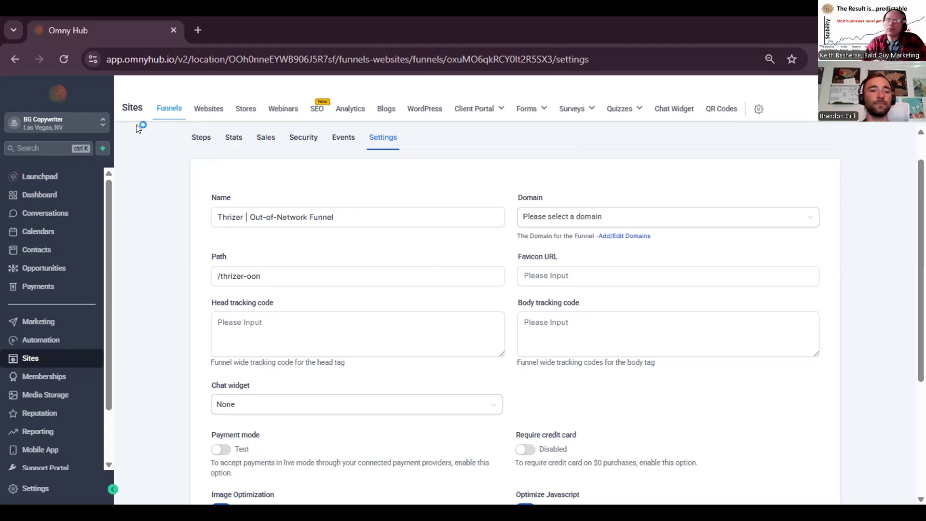
Open the settings of the Comfort in Mind Psychotherapy funnel and go to adding or editing its domains.
left_click(201, 142)
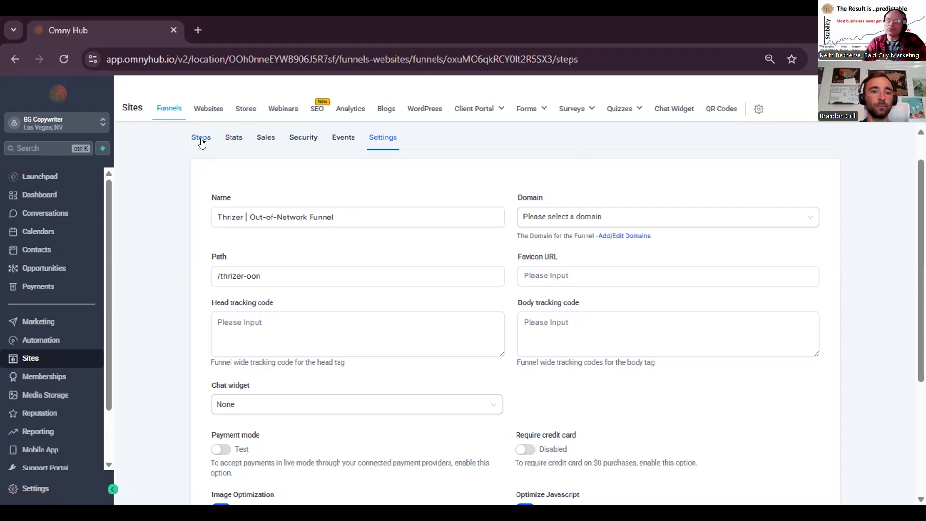
left_click(213, 140)
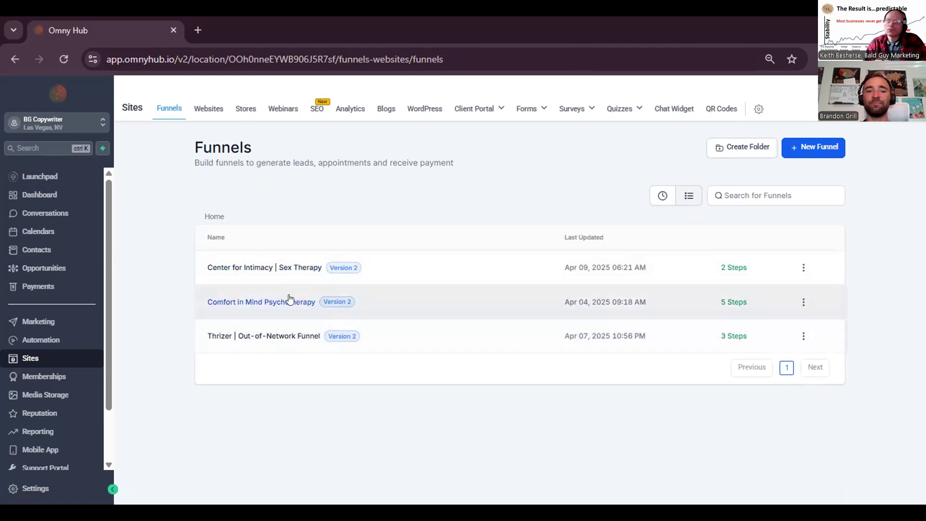
left_click(290, 300)
left_click(382, 173)
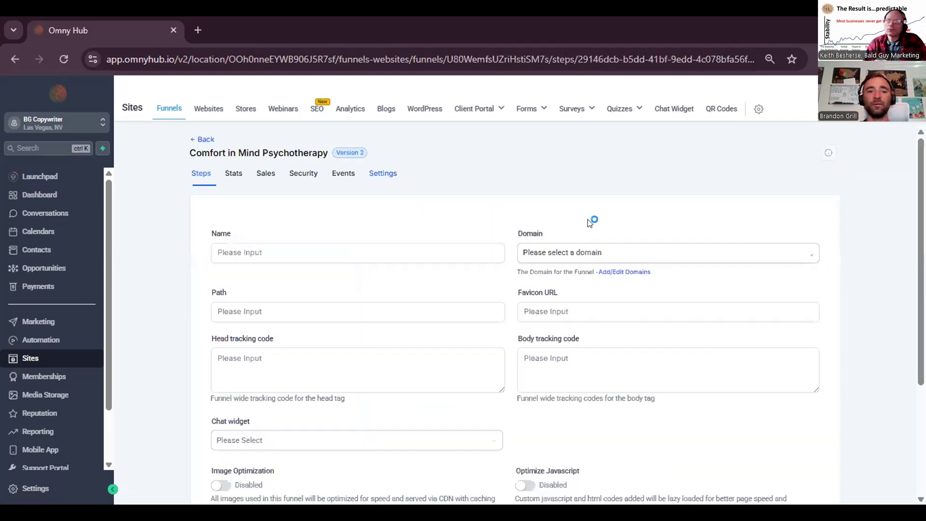
left_click(626, 270)
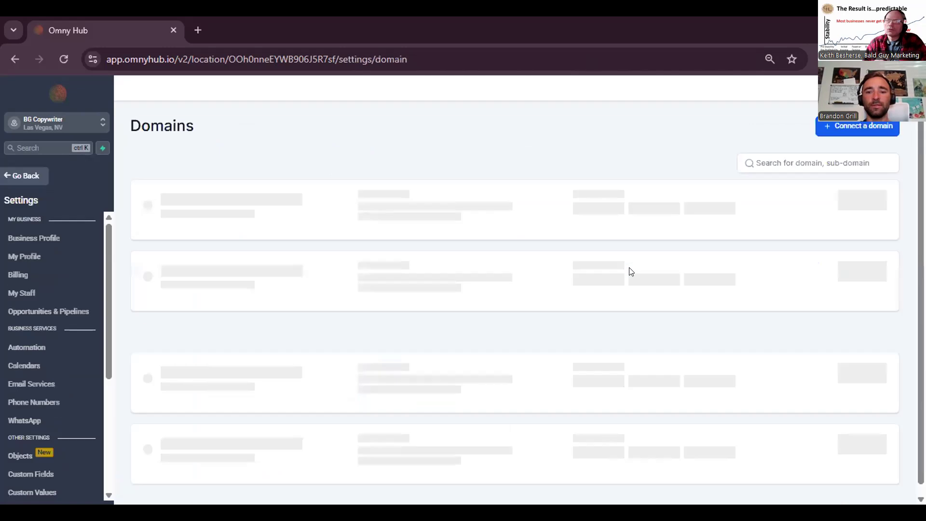
left_click(514, 250)
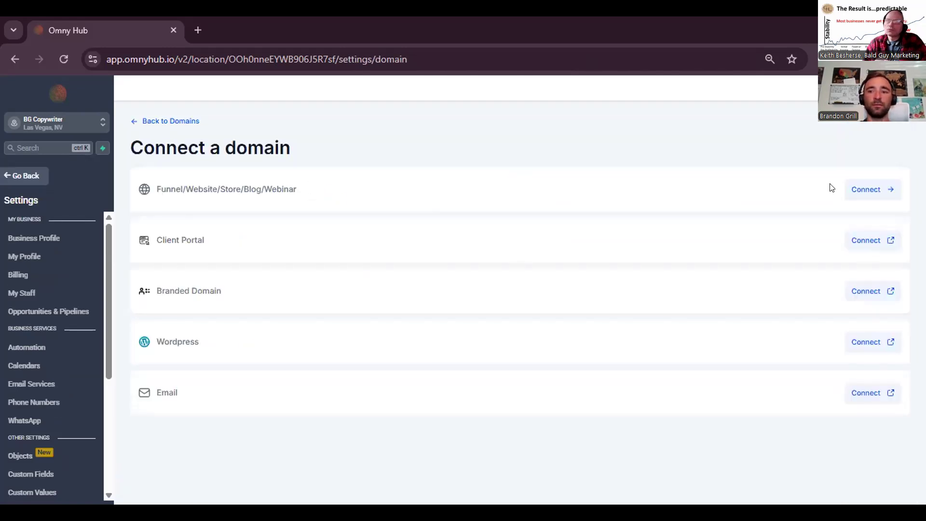
left_click(862, 193)
left_click(511, 196)
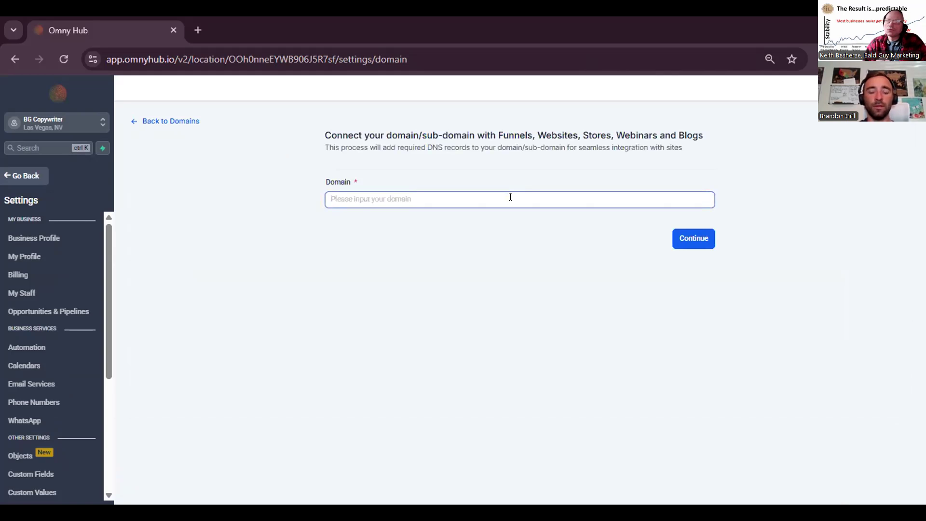
type("comfortinmind")
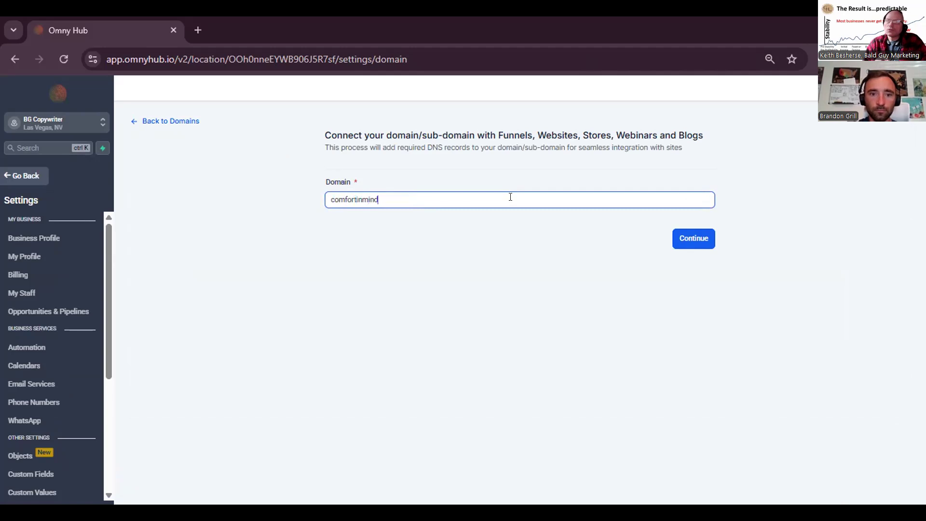
type(".com")
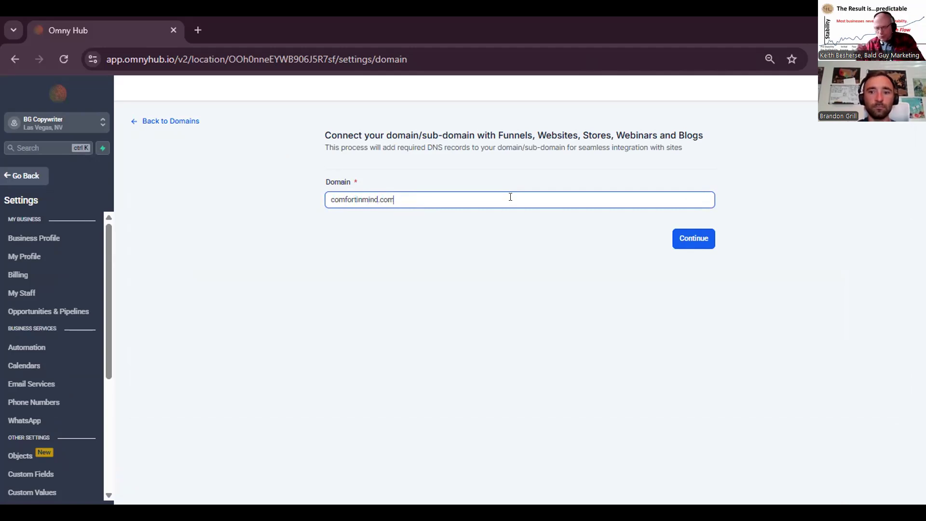
left_click(694, 237)
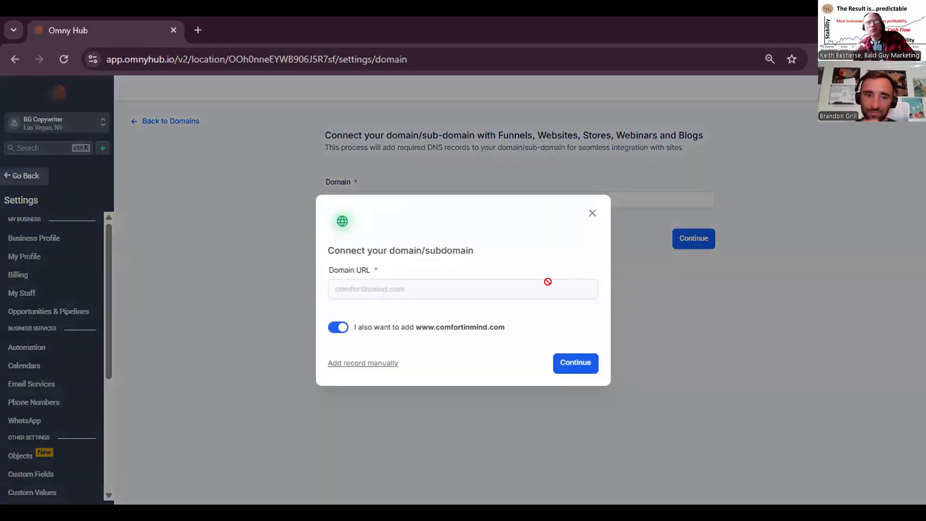
left_click(575, 364)
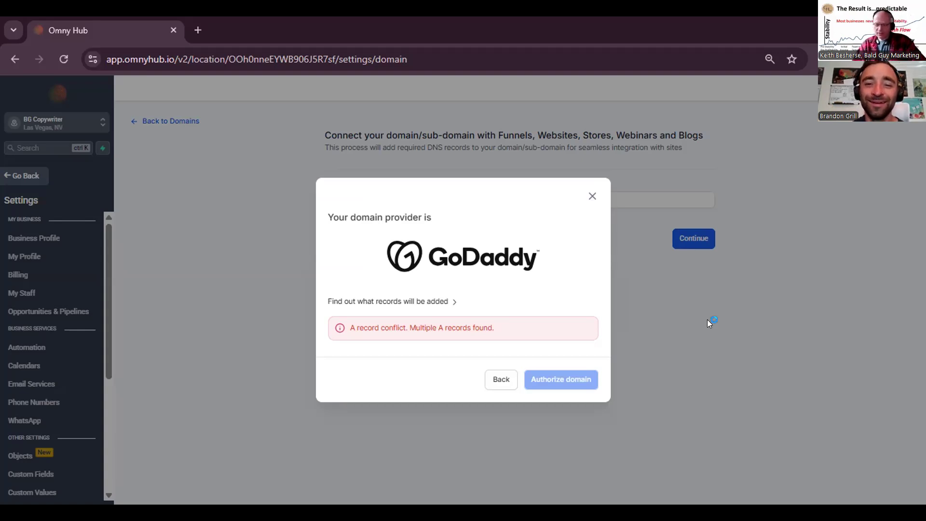
Close the provider dialog, replace the domain with thrizer.com and continue through the connection options to its required DNS records.
left_click(591, 193)
left_click(434, 197)
left_click_drag(434, 197, 308, 178)
type("t")
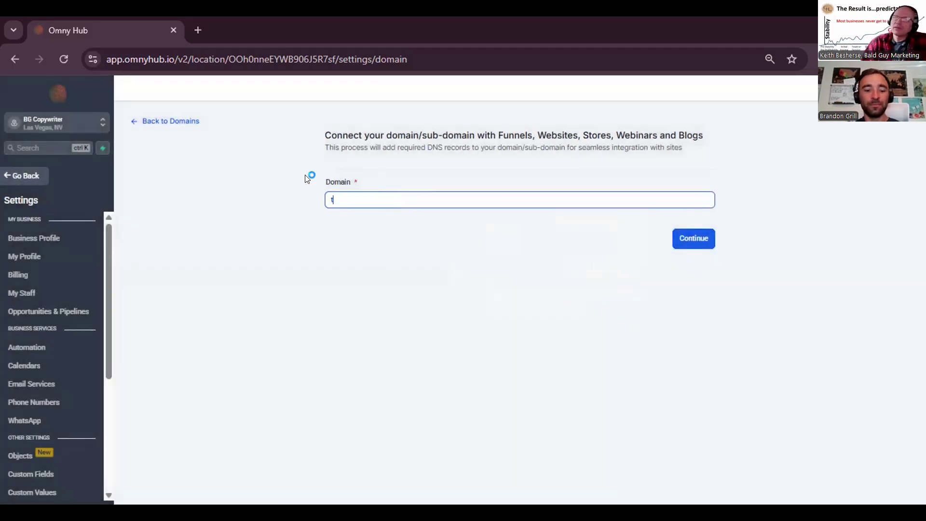
type("hrizer.com")
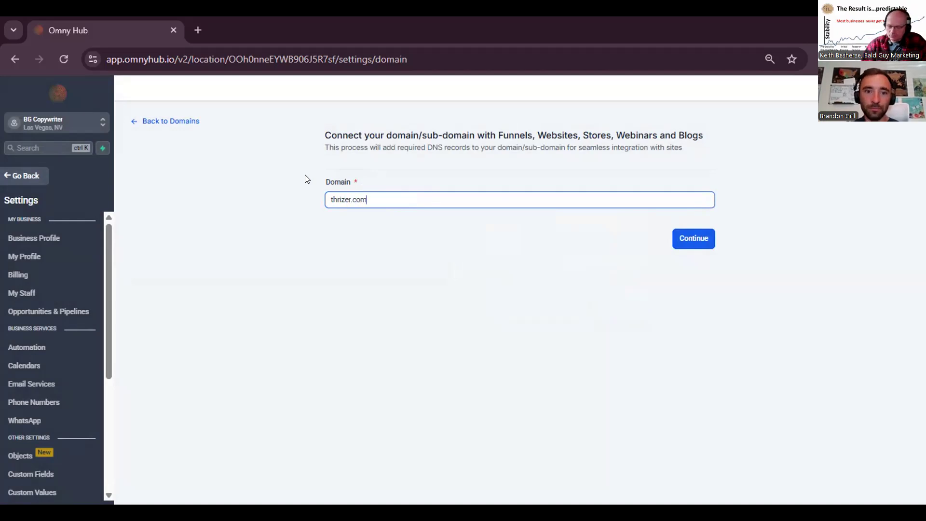
left_click(697, 238)
left_click(580, 361)
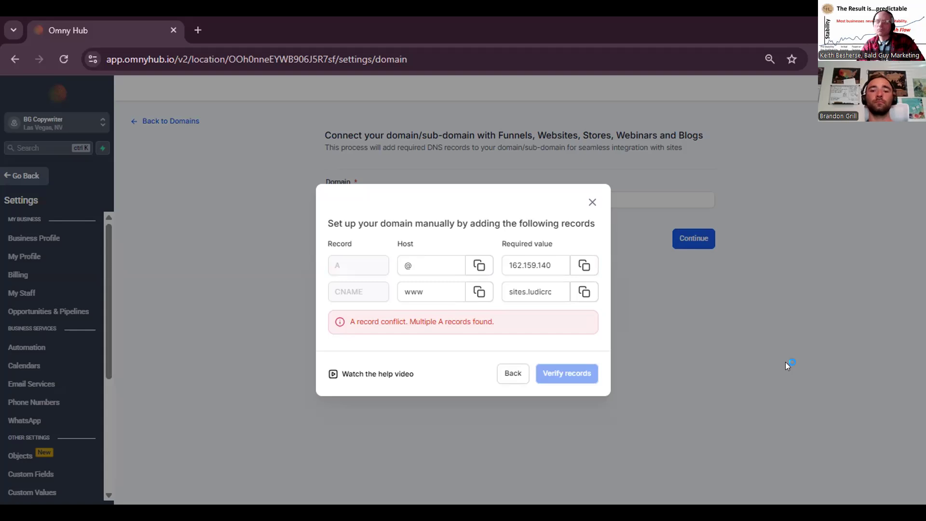
Examine the www CNAME record's required value for thrizer.com and close the manual records dialog.
left_click(533, 295)
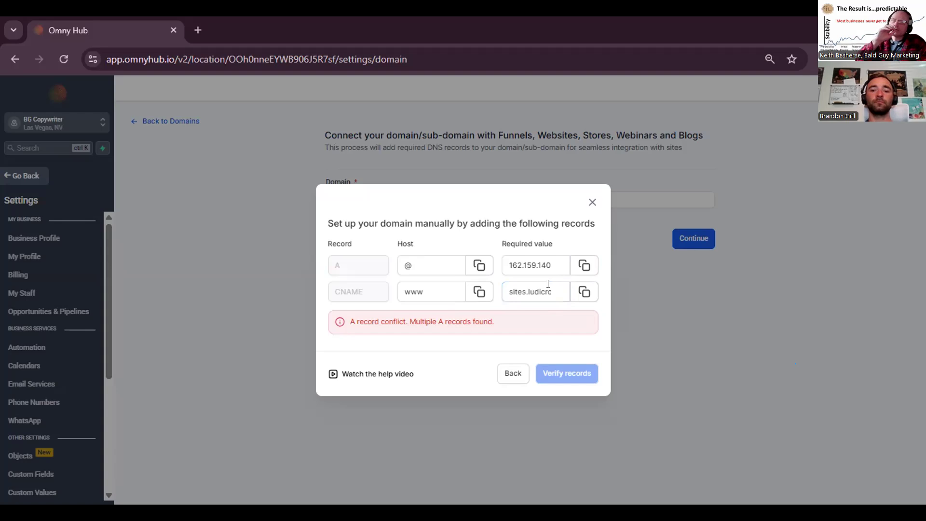
double_click(527, 289)
left_click_drag(640, 292, 639, 292)
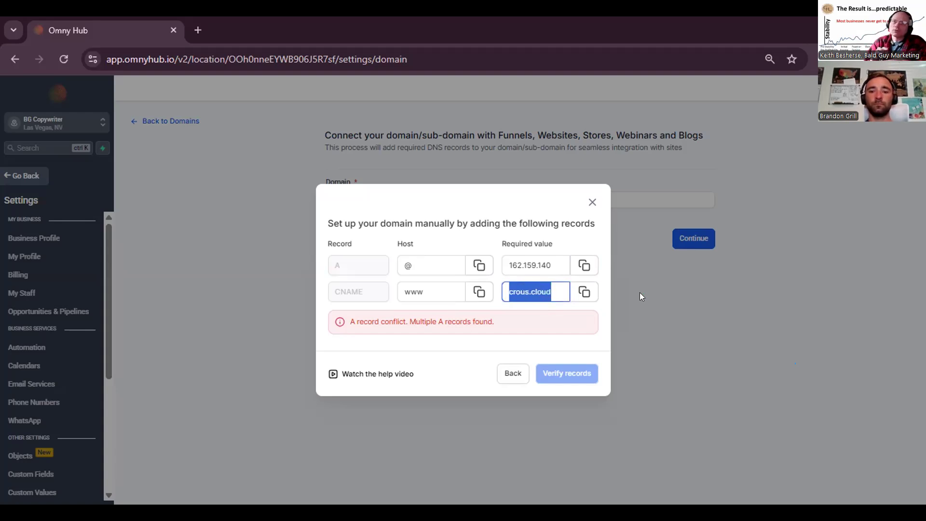
left_click(639, 292)
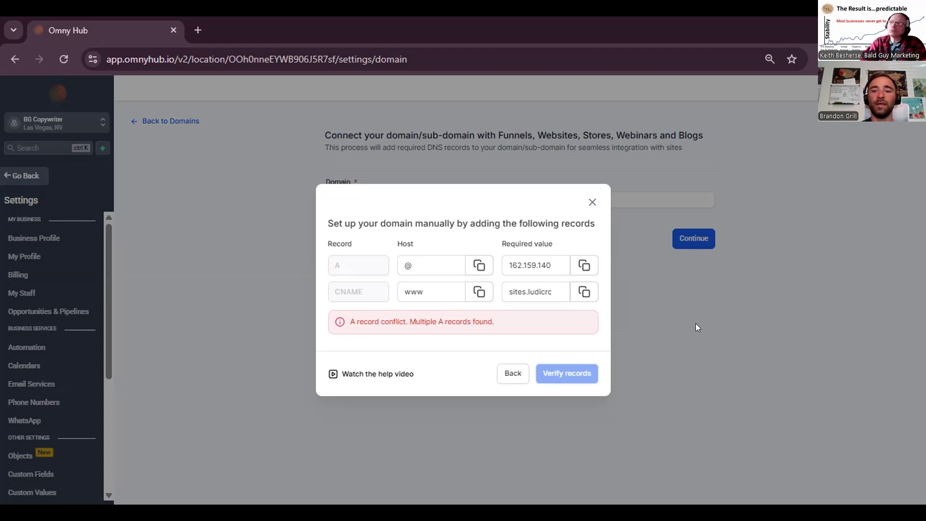
left_click(592, 200)
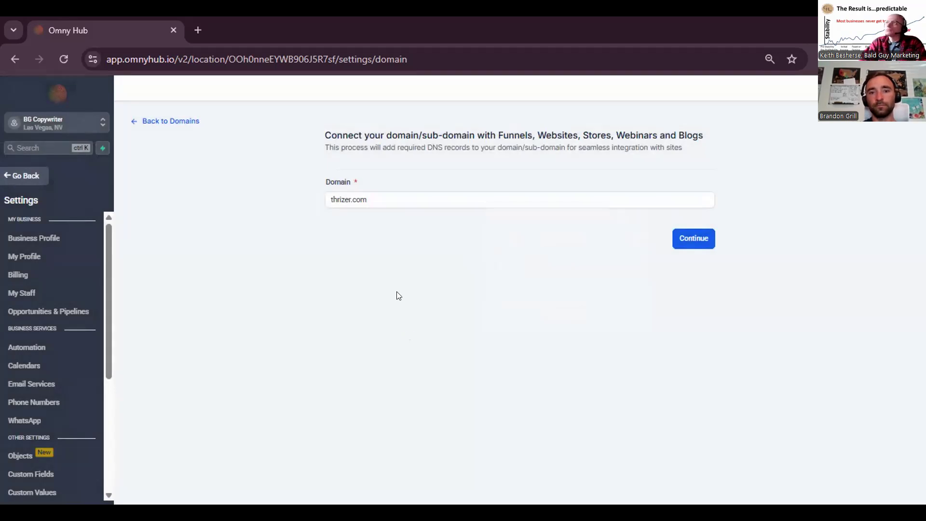
left_click(332, 199)
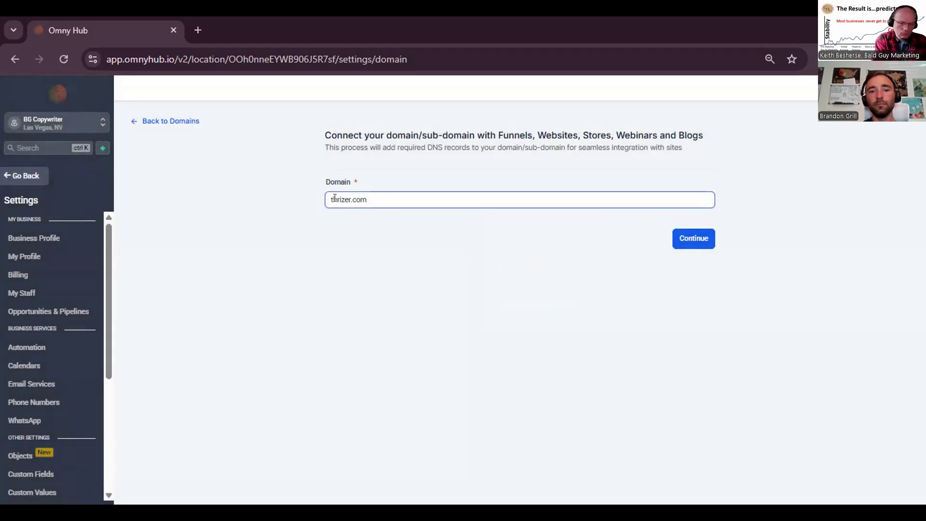
type("app.")
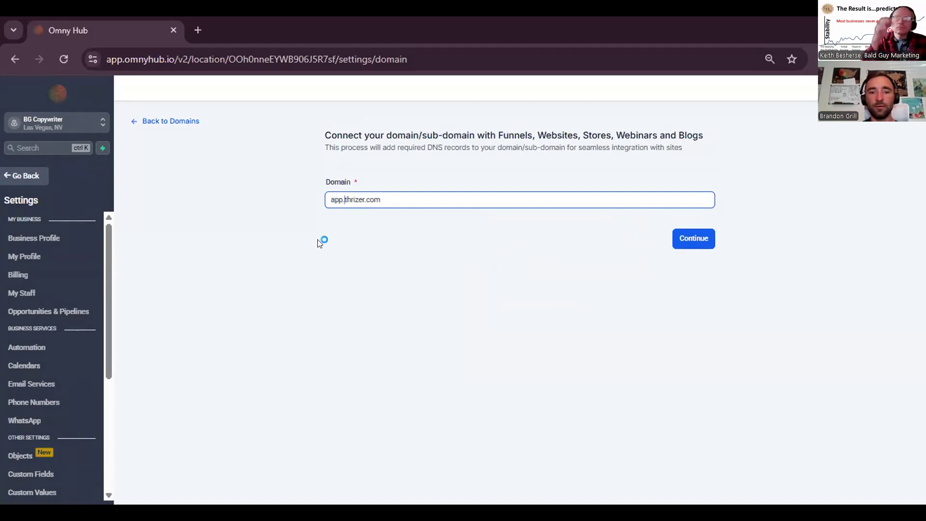
key("BackSpace")
key("BackSpace")
key("BackSpace")
key("BackSpace")
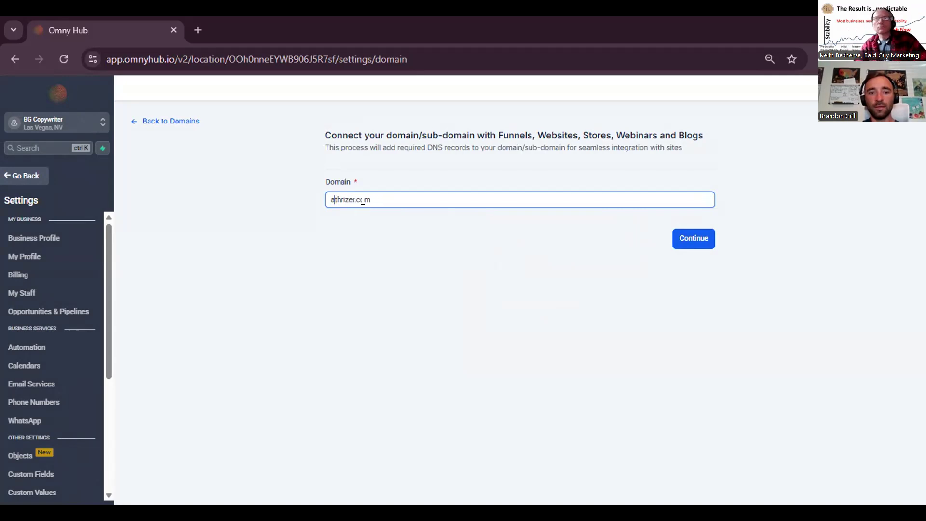
Change the domain to promo.thrizer.com, continue to its required DNS record, and close the dialog after reviewing it.
type("promo.")
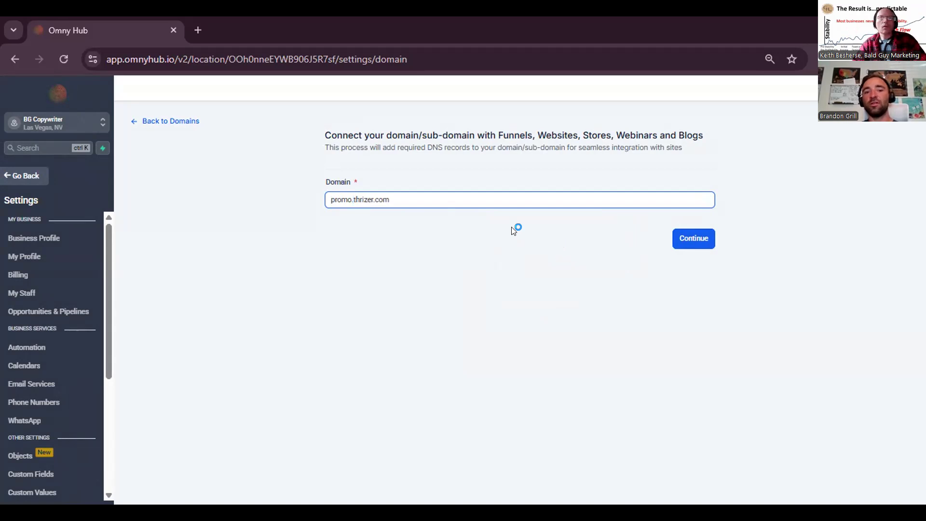
left_click(704, 239)
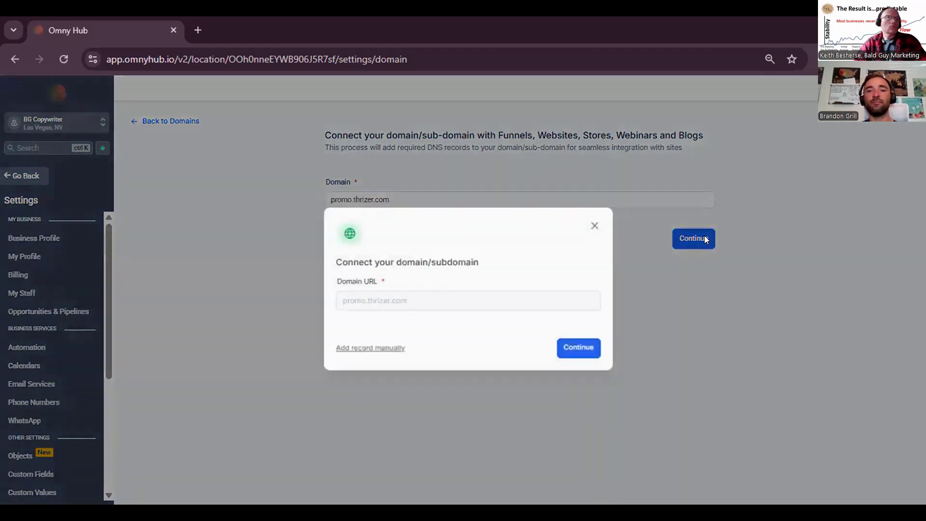
left_click(574, 349)
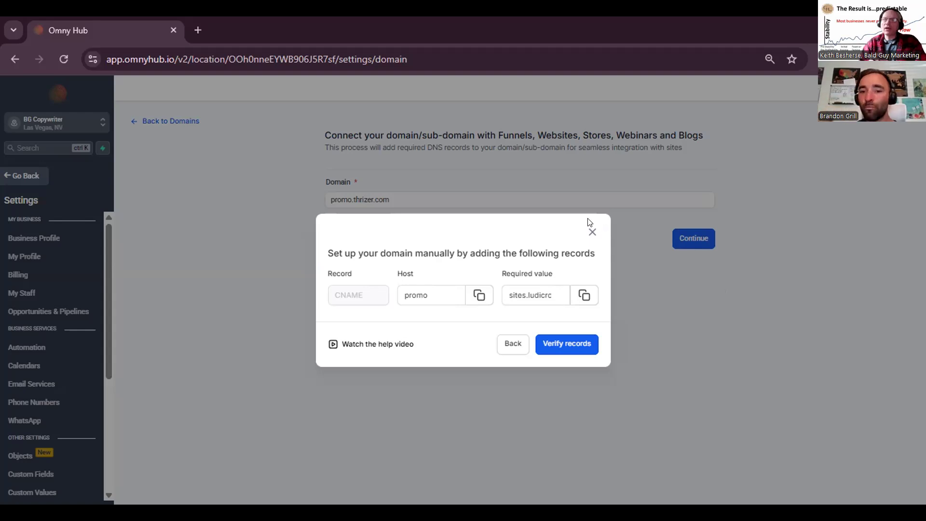
left_click(591, 231)
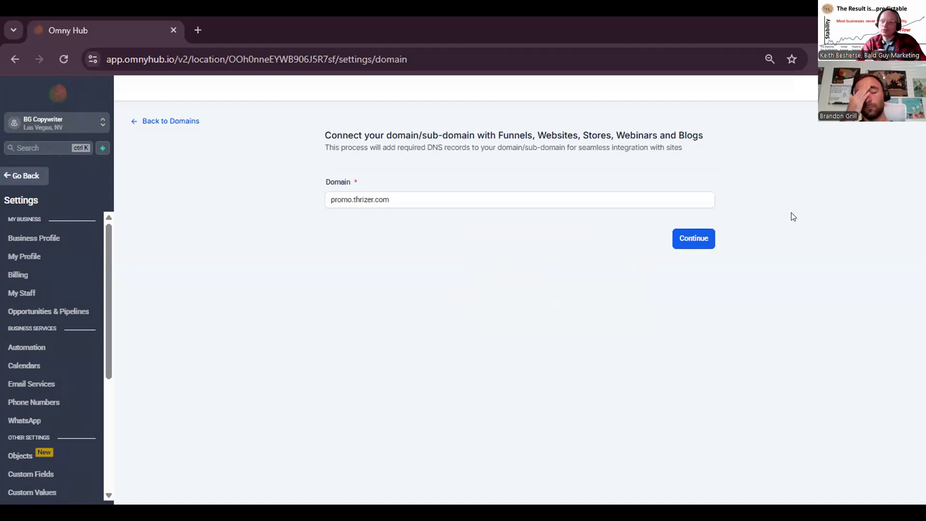
left_click(699, 234)
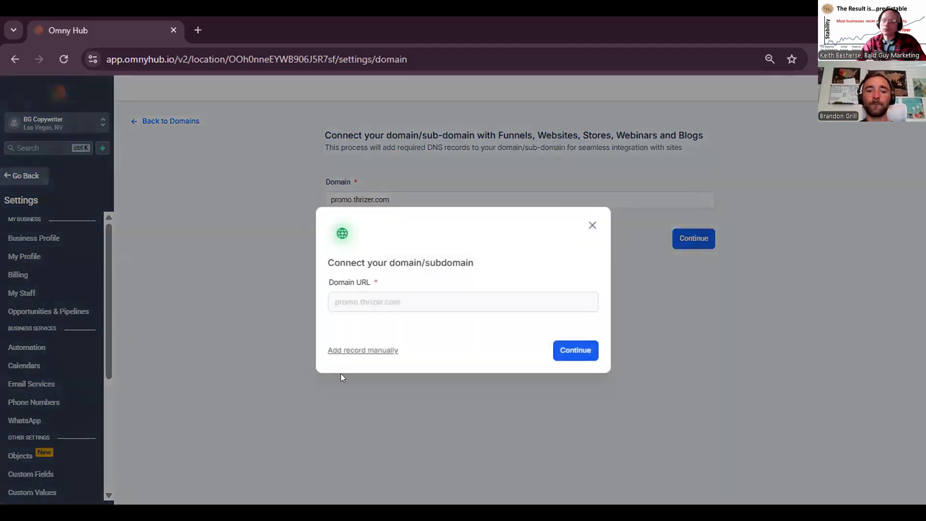
left_click(559, 345)
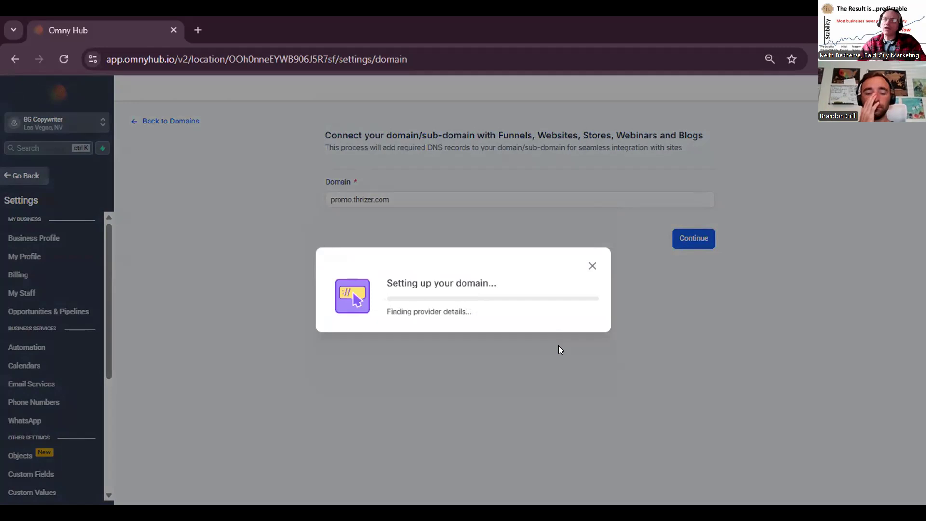
left_click(591, 266)
Choose to add the promo.thrizer.com record manually, inspect its CNAME required value, try verifying the records and close the dialog.
left_click(685, 229)
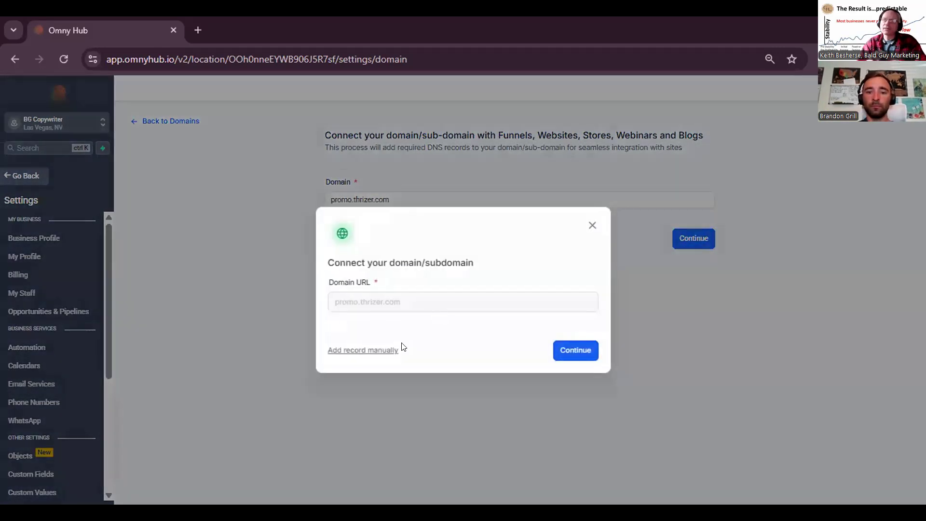
left_click(377, 350)
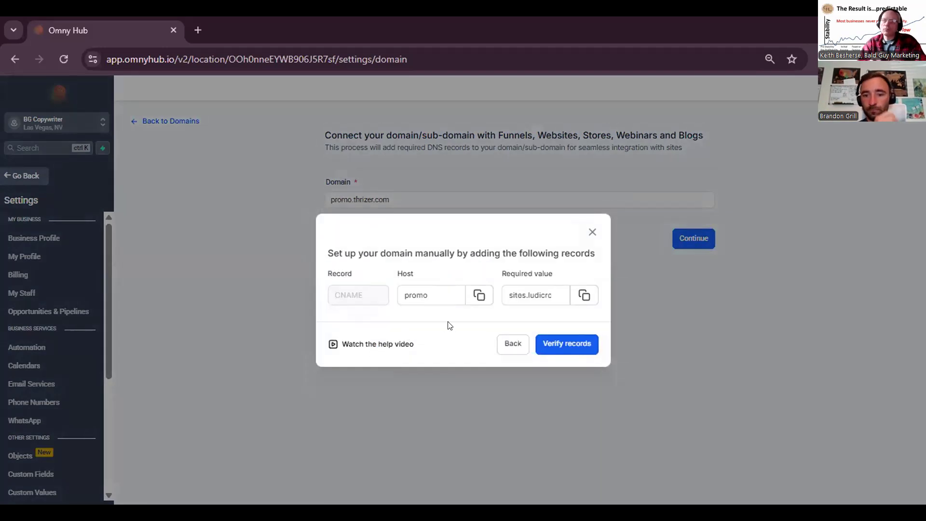
left_click(563, 293)
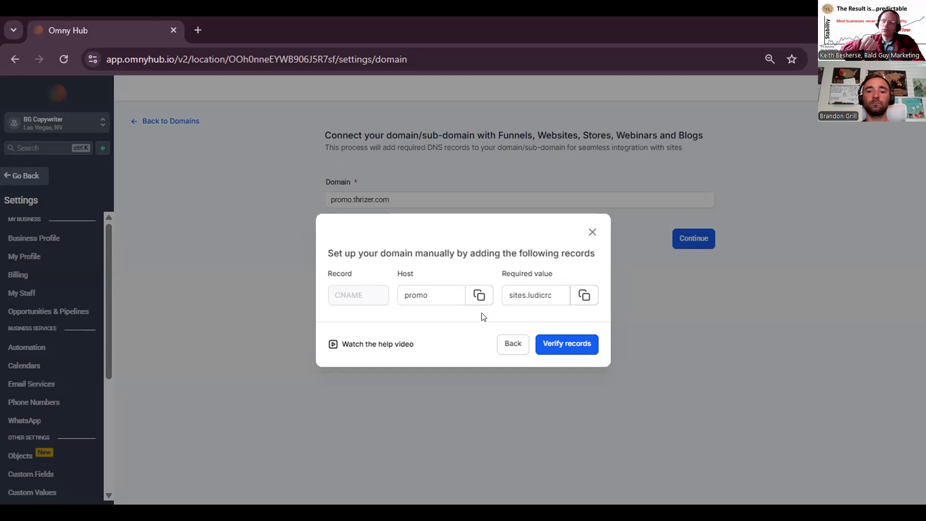
left_click(549, 348)
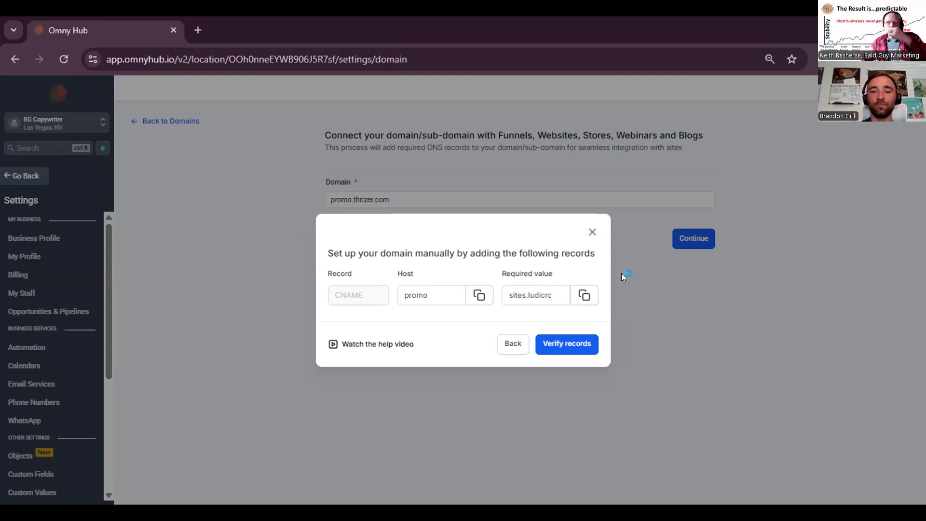
left_click(592, 235)
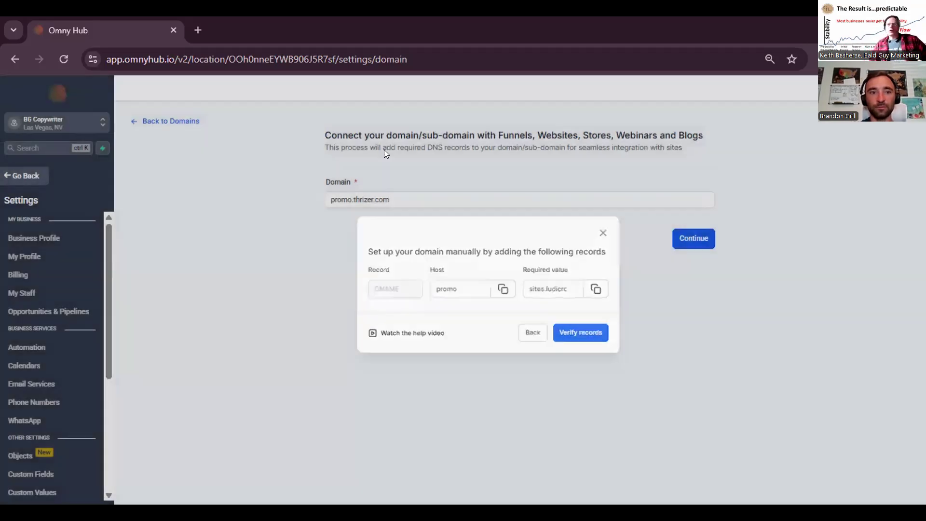
Open siteground.com in a new browser tab and log in to the account with the saved credentials.
left_click(197, 24)
left_click(222, 53)
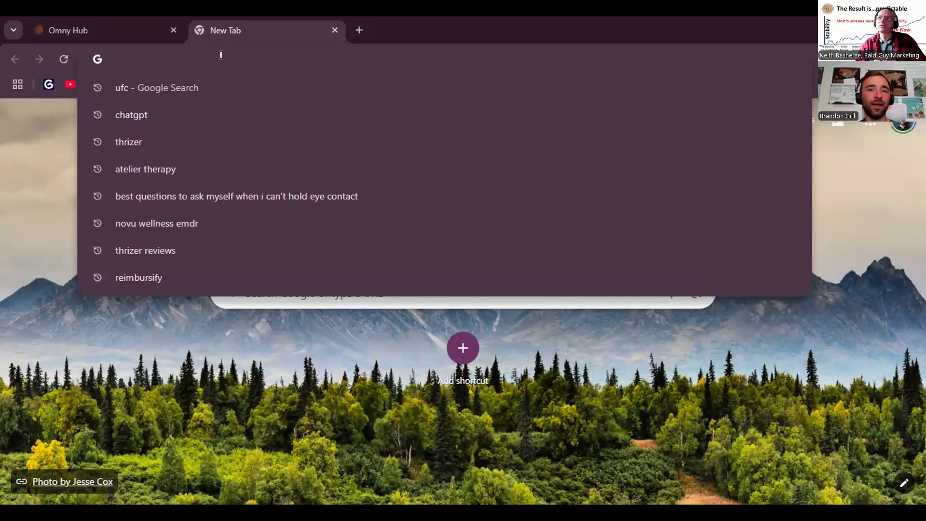
type("sitegr")
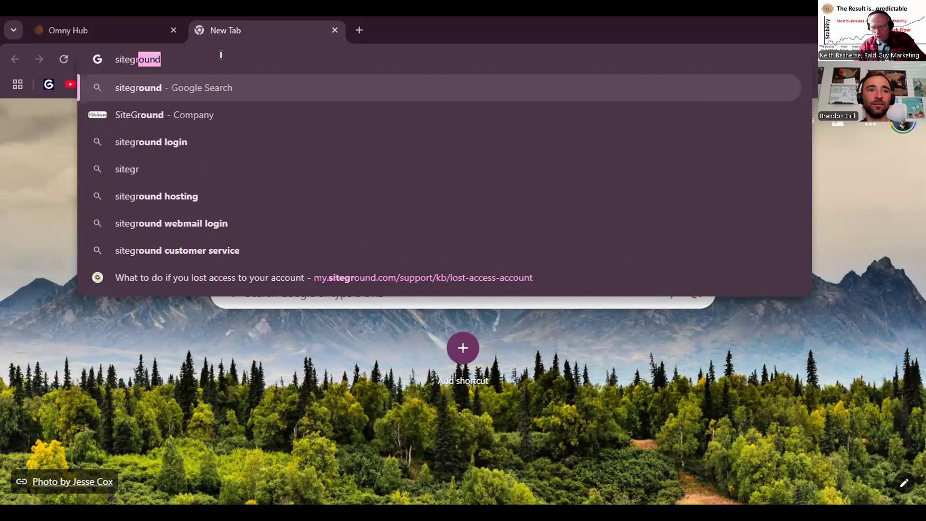
type("ound.com")
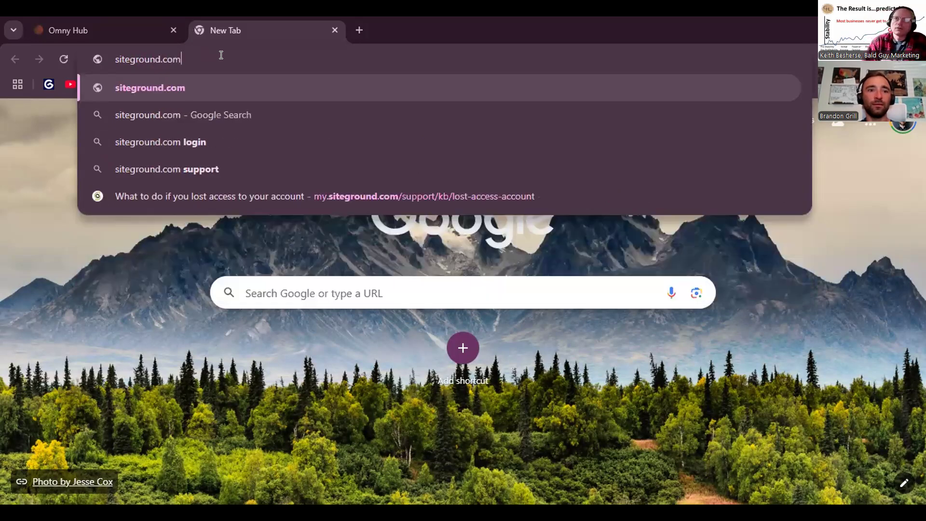
key("Return")
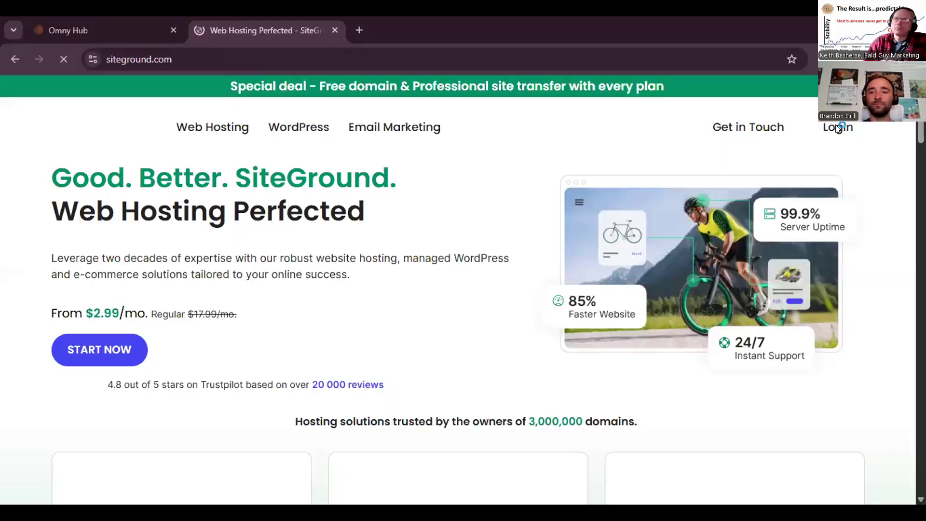
left_click(838, 128)
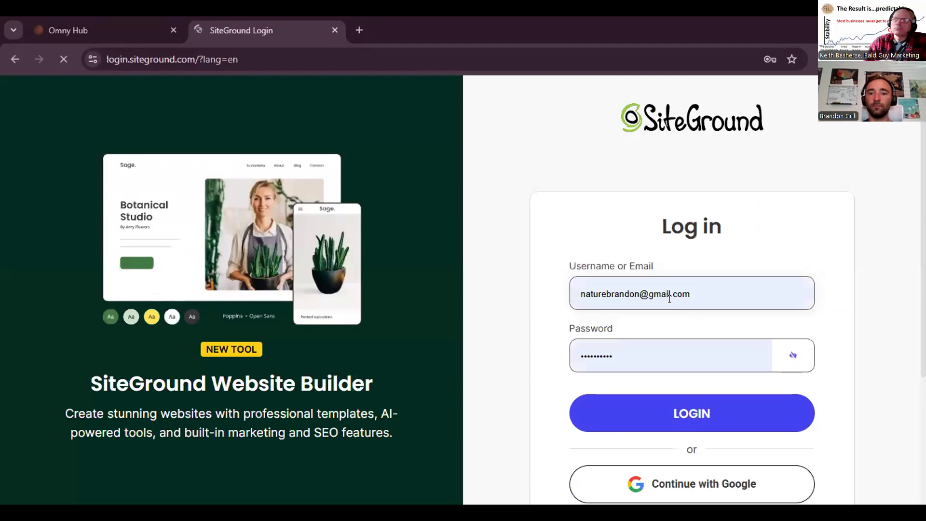
left_click(698, 419)
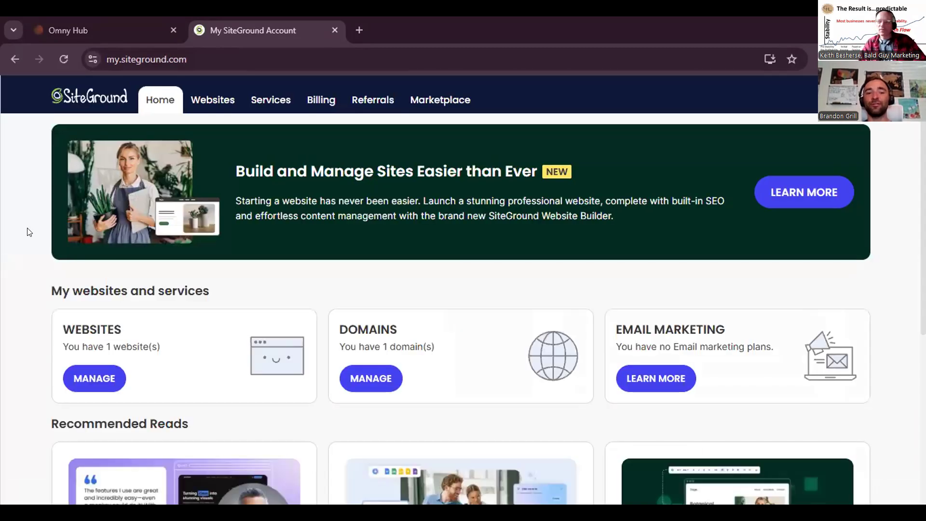
Go to the settings of the bgcopywriter.com domain and open its DNS Zone Editor.
scroll(13, 254, "down", 1)
scroll(13, 254, "up", 1)
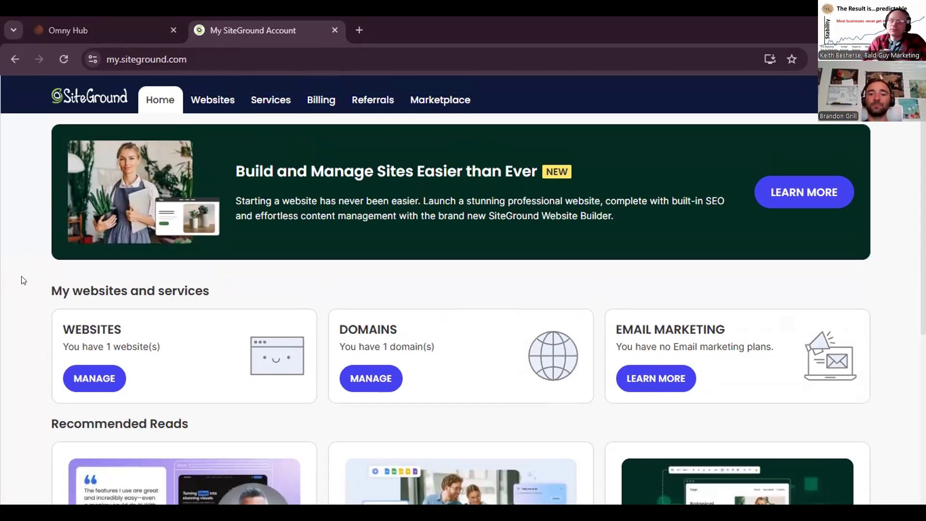
left_click(374, 374)
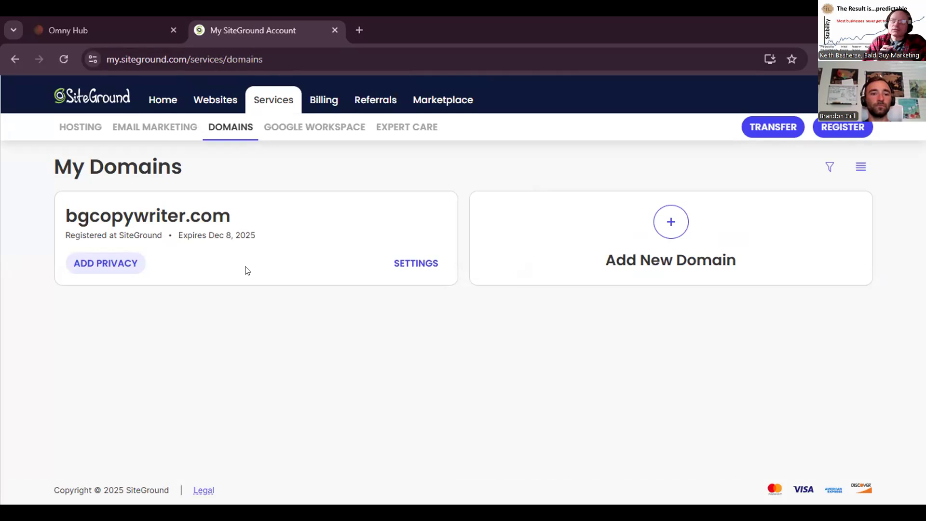
left_click(418, 263)
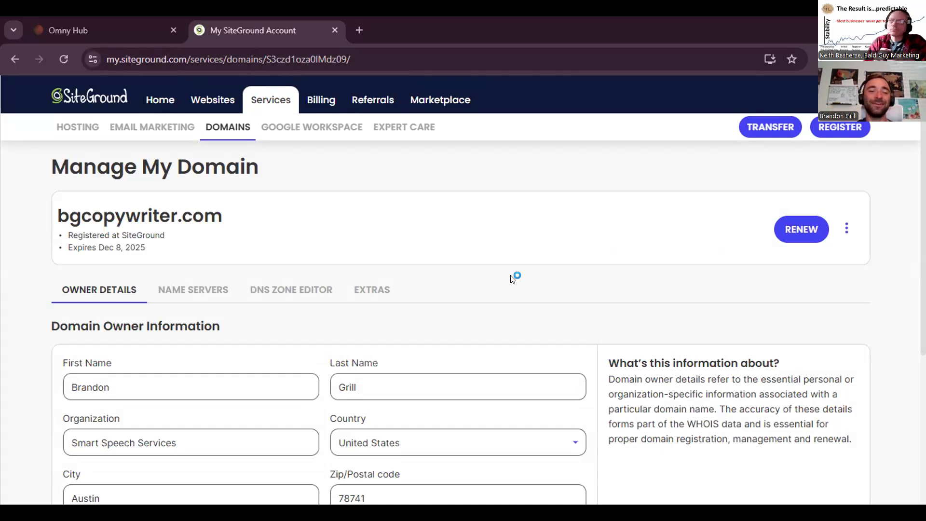
scroll(512, 277, "down", 2)
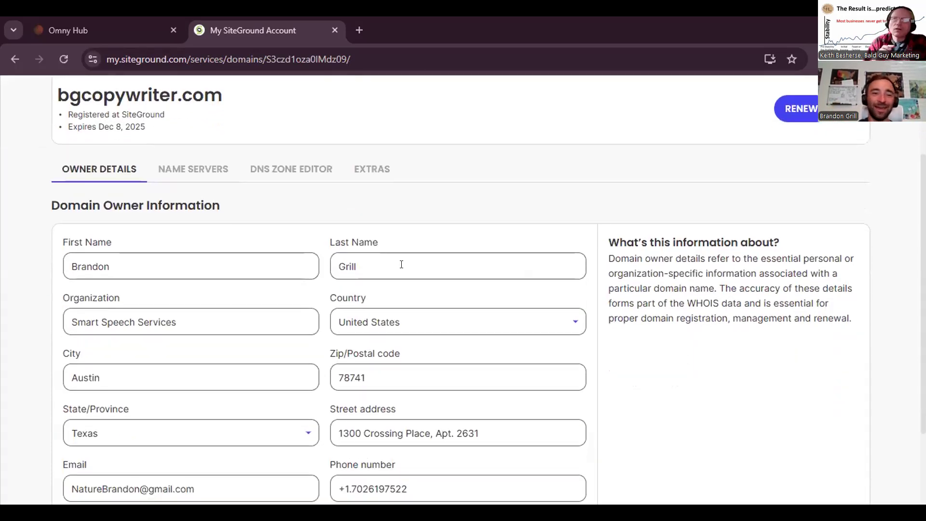
left_click(311, 172)
Start a new CNAME record for bgcopywriter.com and enter thrizer as its name.
scroll(436, 236, "down", 4)
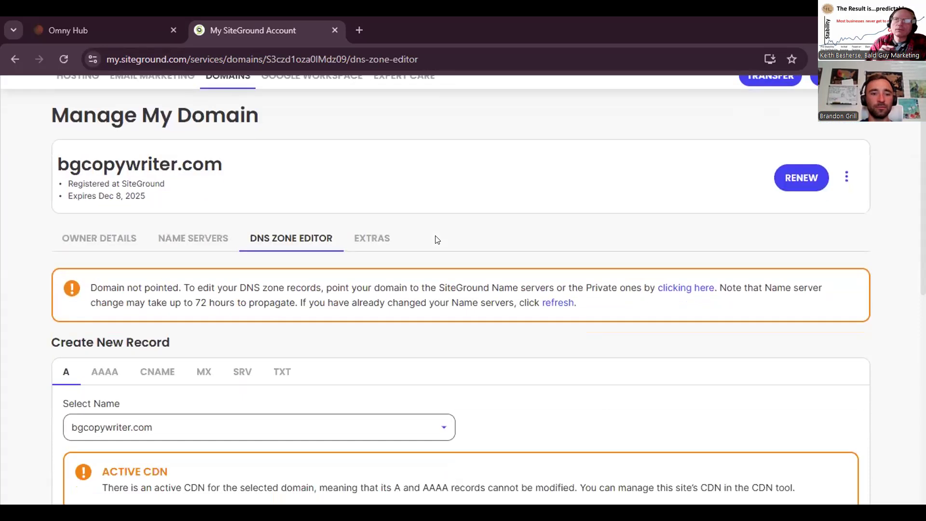
scroll(437, 236, "down", 1)
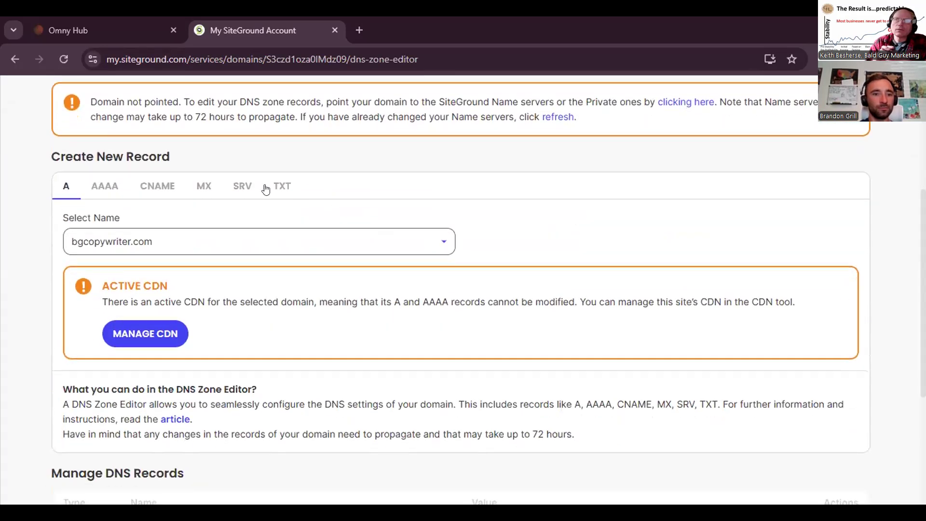
left_click(157, 189)
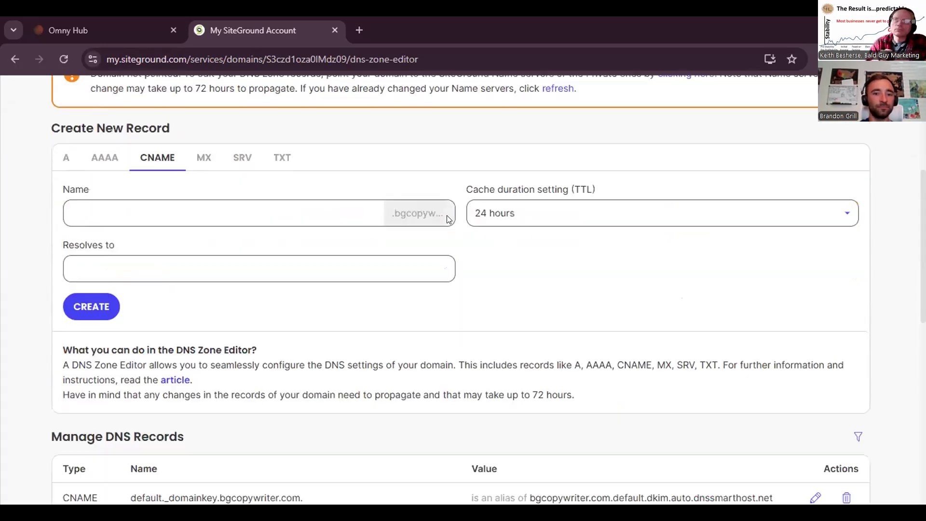
scroll(337, 193, "down", 1)
left_click(319, 180)
type("thrizer")
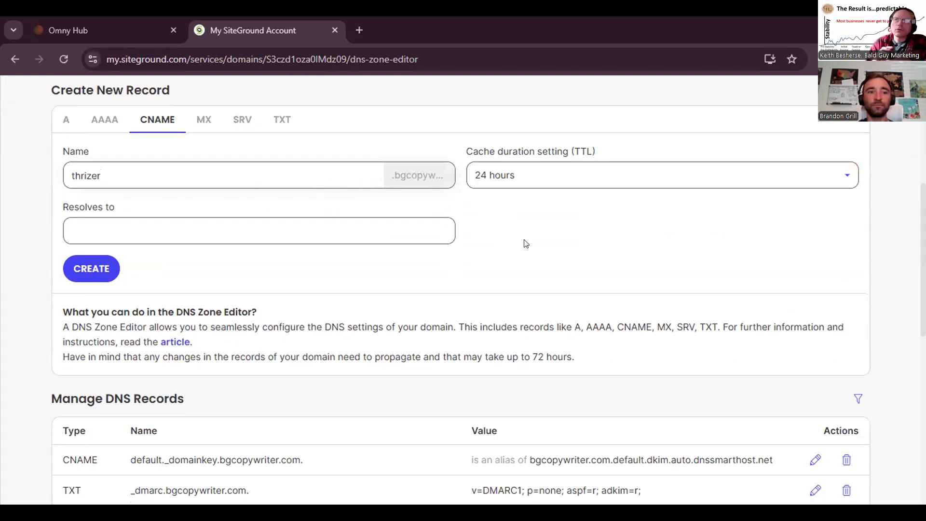
scroll(534, 240, "up", 1)
scroll(533, 239, "up", 2)
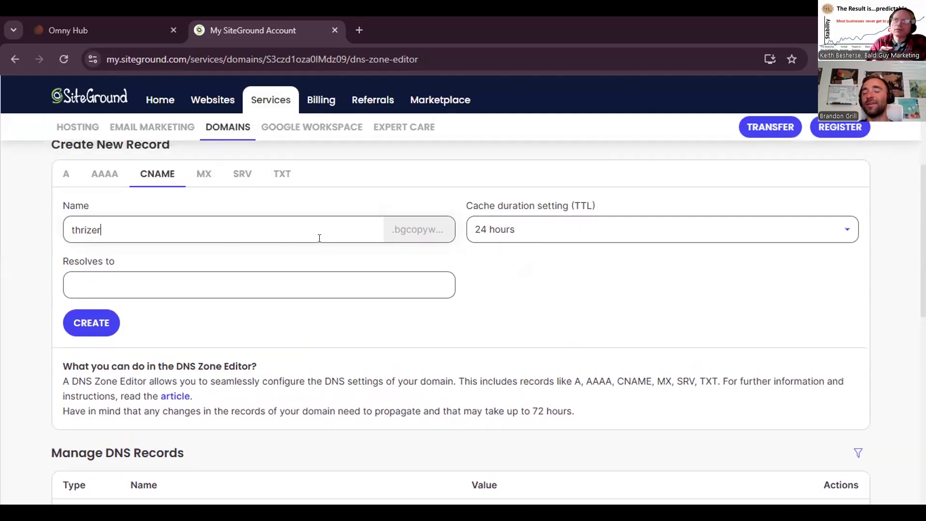
scroll(405, 278, "up", 1)
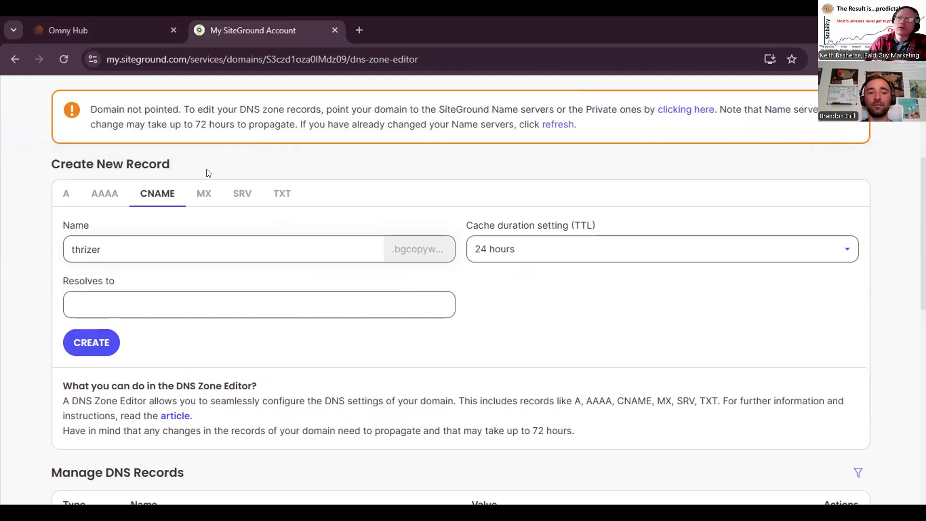
Switch to Omny Hub, change the domain to connect to thrizer.bgcopywriter.com and continue.
left_click(131, 22)
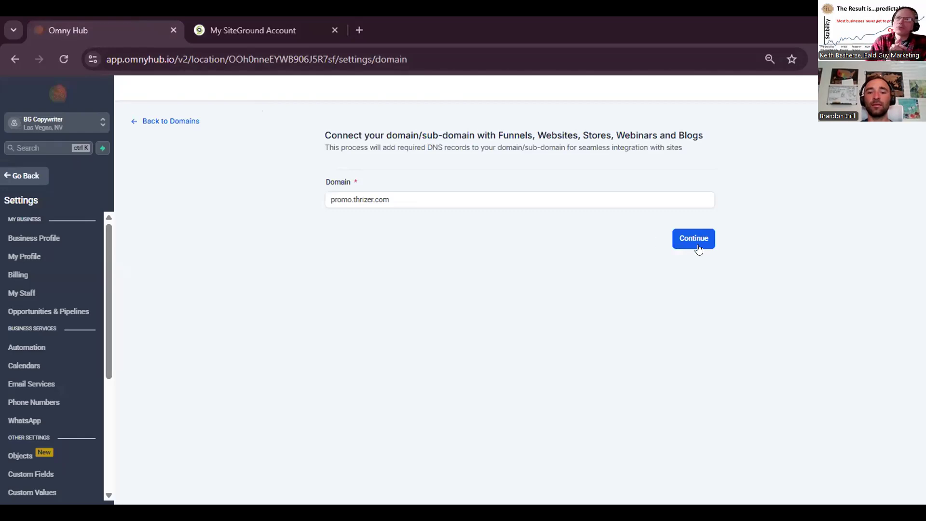
left_click(389, 198)
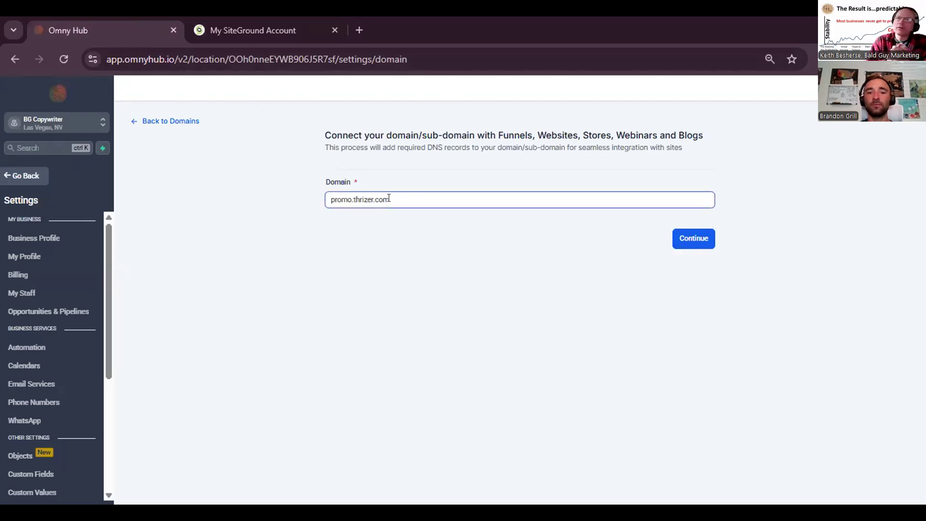
left_click_drag(373, 199, 311, 206)
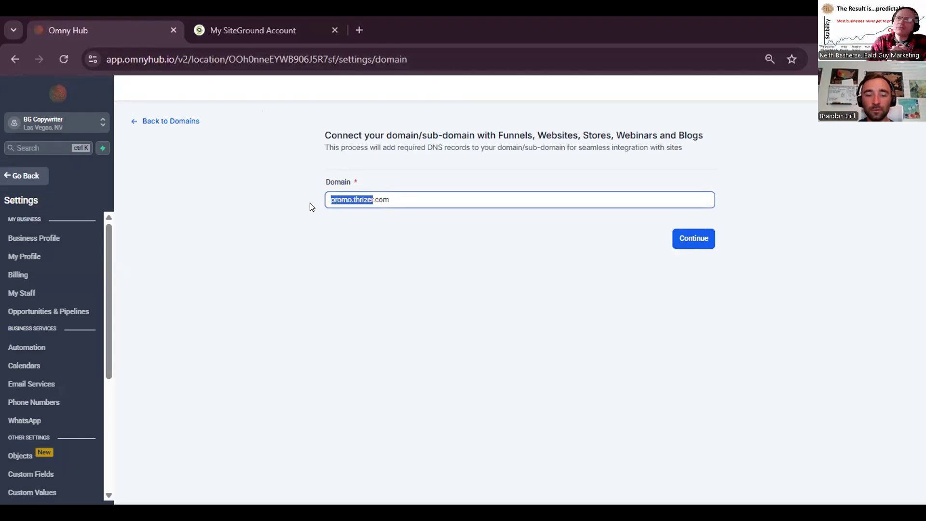
type("thrizer")
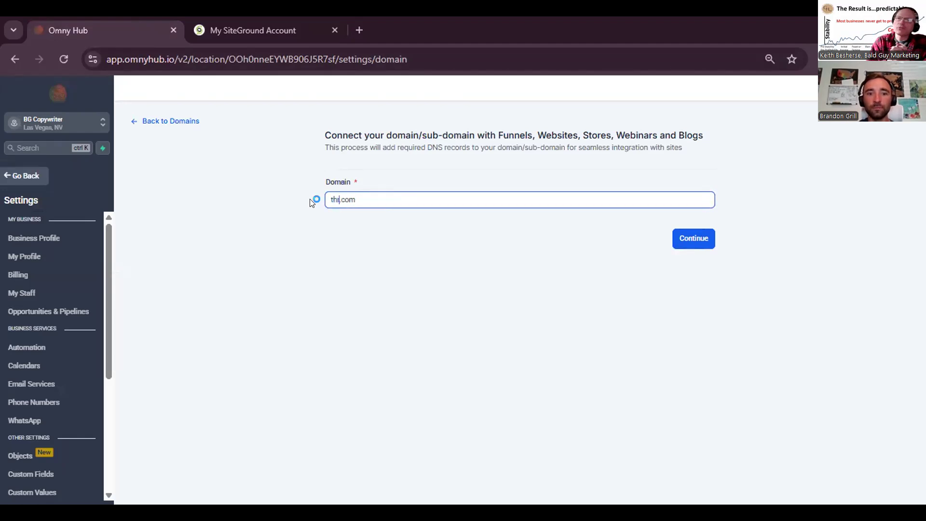
type(".bgcopywrite")
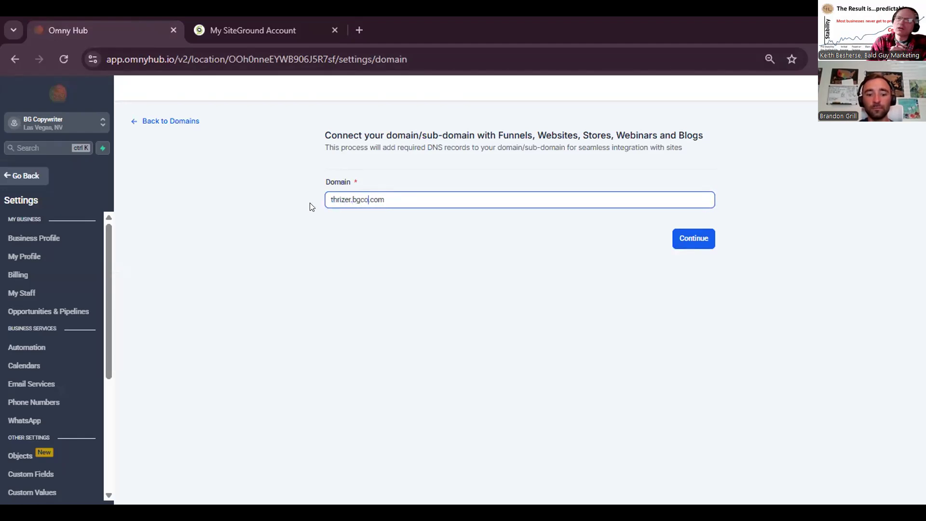
type("r")
left_click(589, 276)
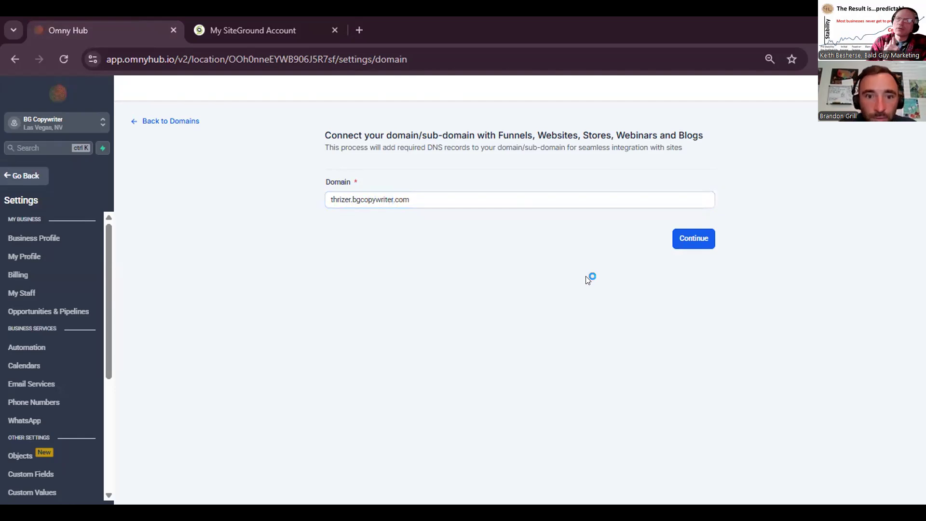
left_click(682, 239)
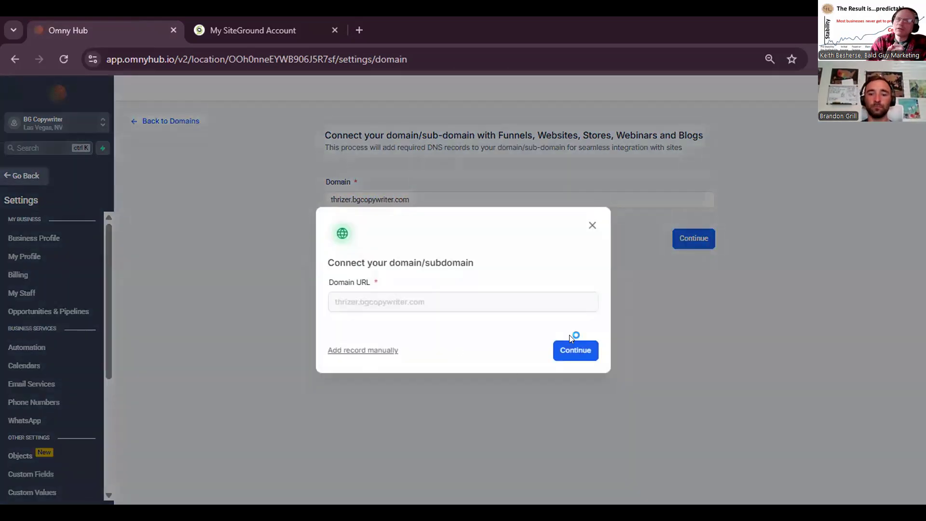
Choose to add the thrizer.bgcopywriter.com record manually and copy its CNAME host and required value.
left_click(372, 351)
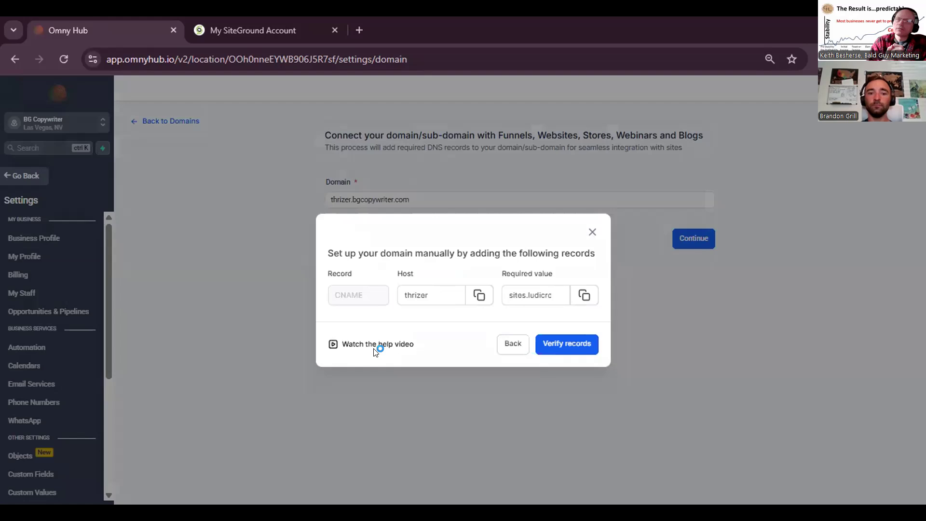
left_click(479, 295)
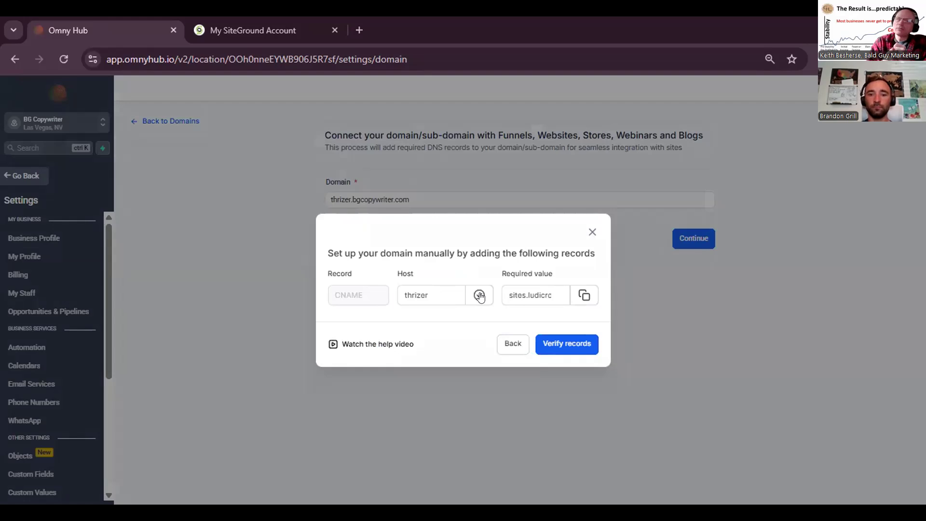
left_click(584, 295)
Switch to SiteGround, create the thrizer CNAME record resolving to sites.ludicrous.cloud and check it in the DNS record list.
left_click(243, 24)
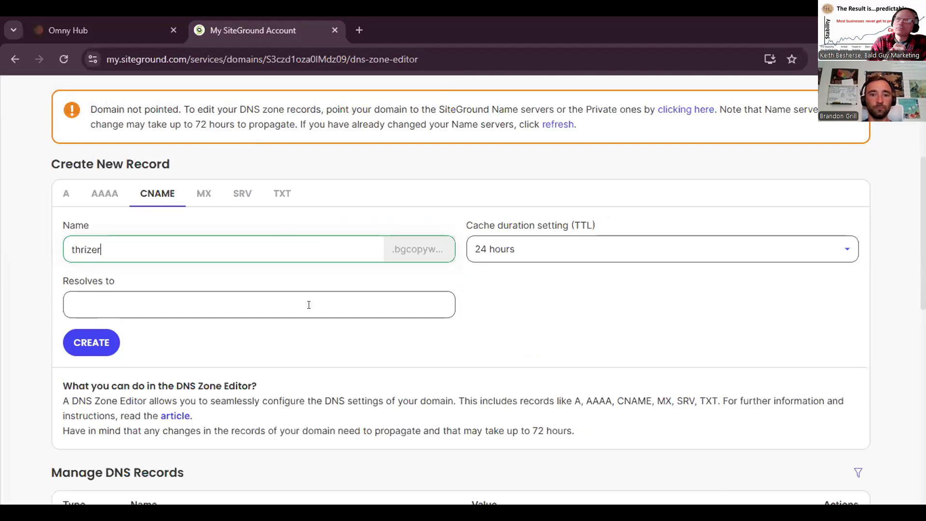
left_click(443, 315)
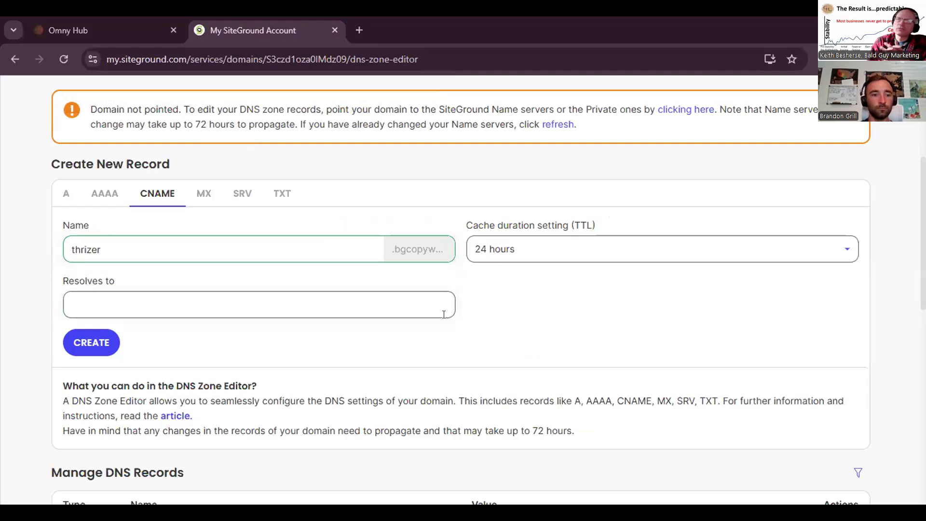
key("ctrl+v")
left_click(92, 344)
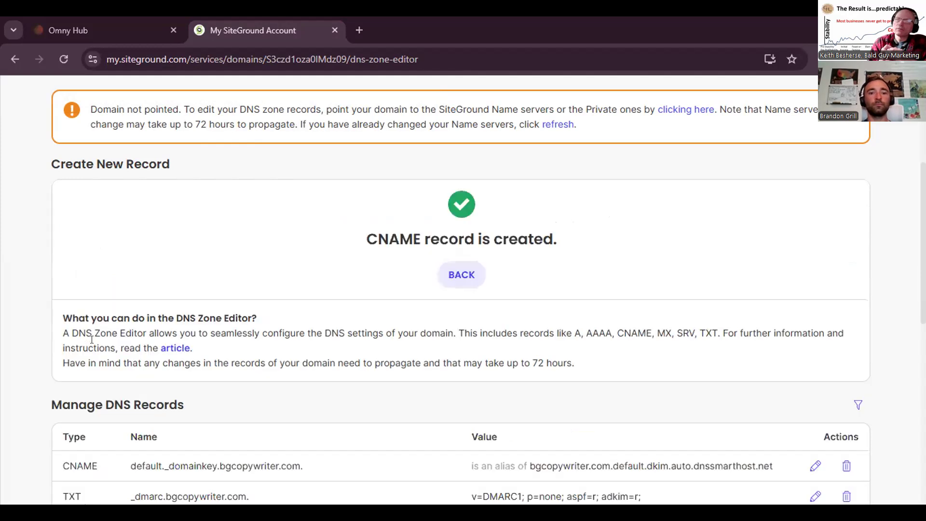
scroll(305, 278, "down", 1)
scroll(305, 279, "down", 2)
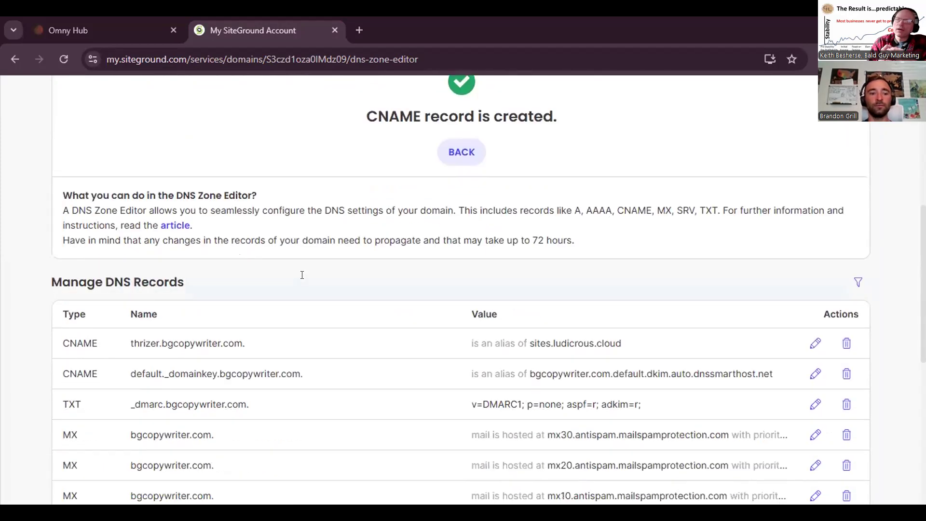
scroll(337, 219, "down", 2)
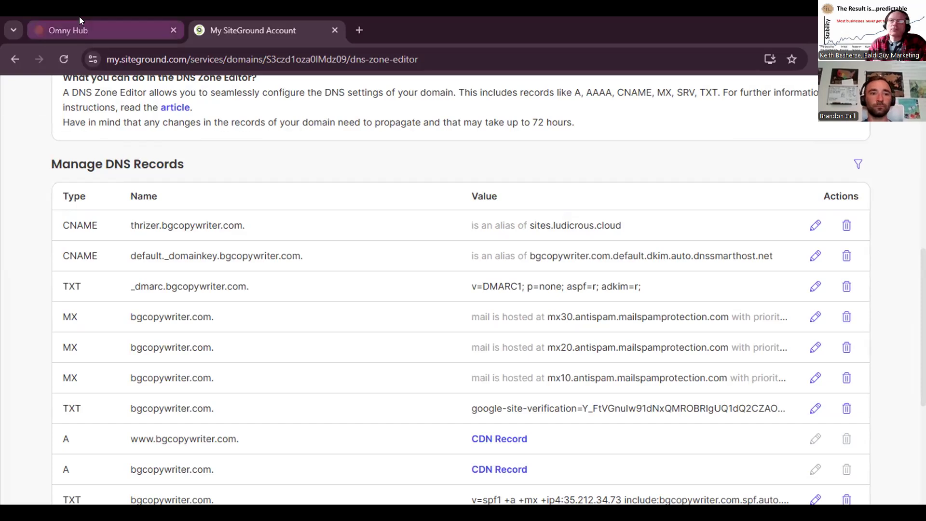
Verify the record in Omny Hub and link the domain to Thrizer | Out-of-Network Funnel with Home as its default page.
left_click(92, 22)
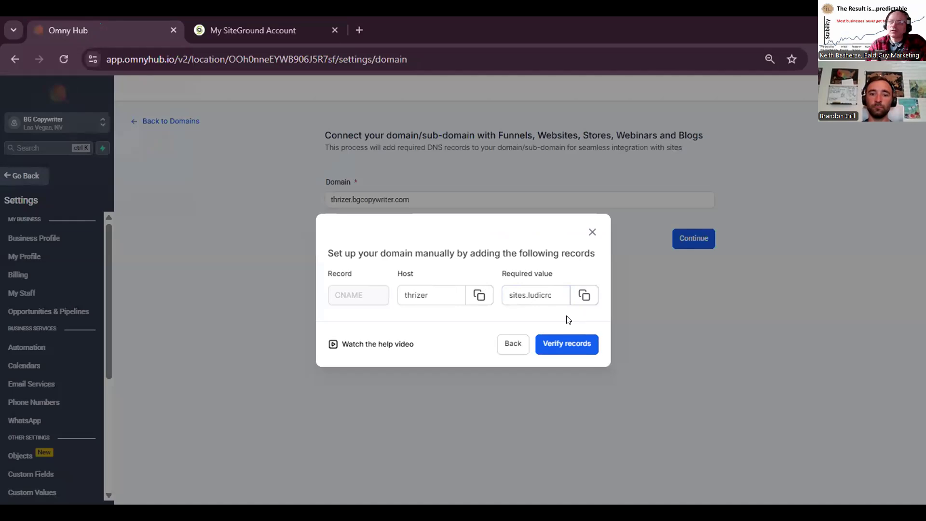
left_click(562, 348)
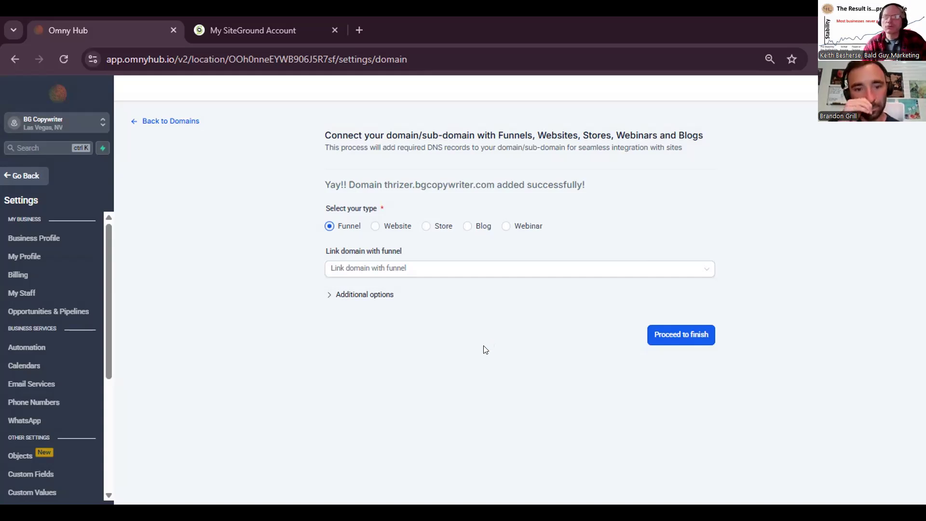
left_click(379, 270)
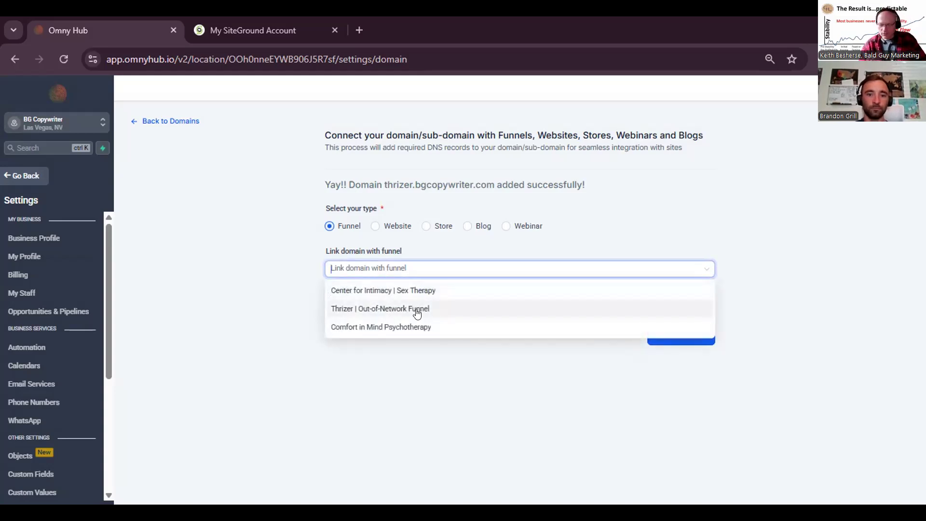
left_click(416, 313)
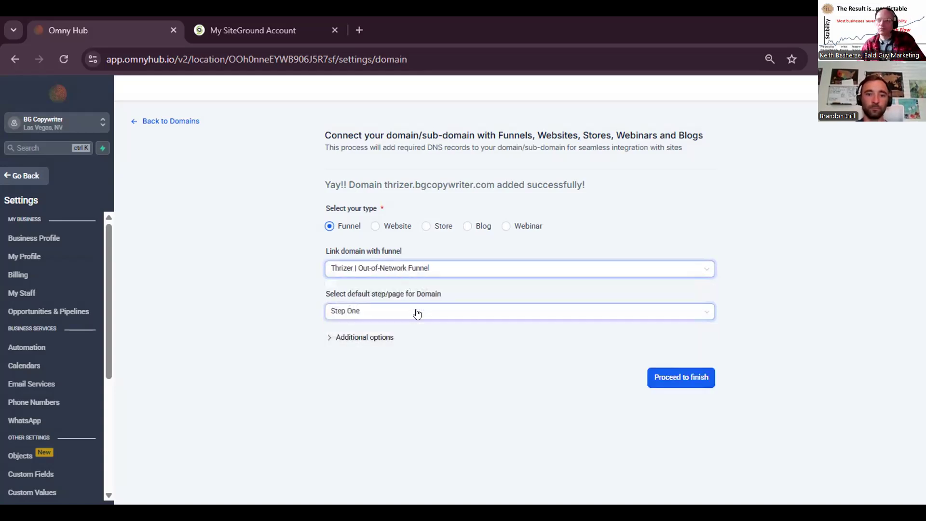
left_click(453, 310)
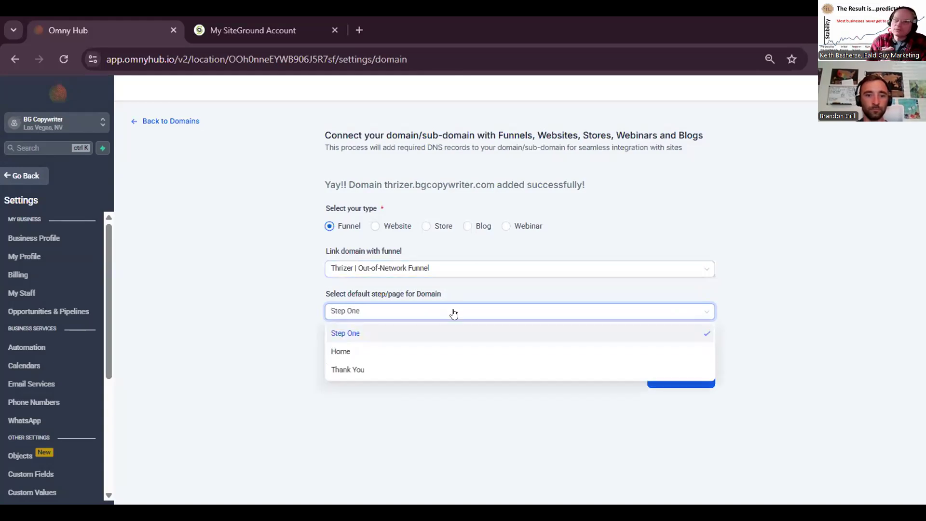
left_click(351, 353)
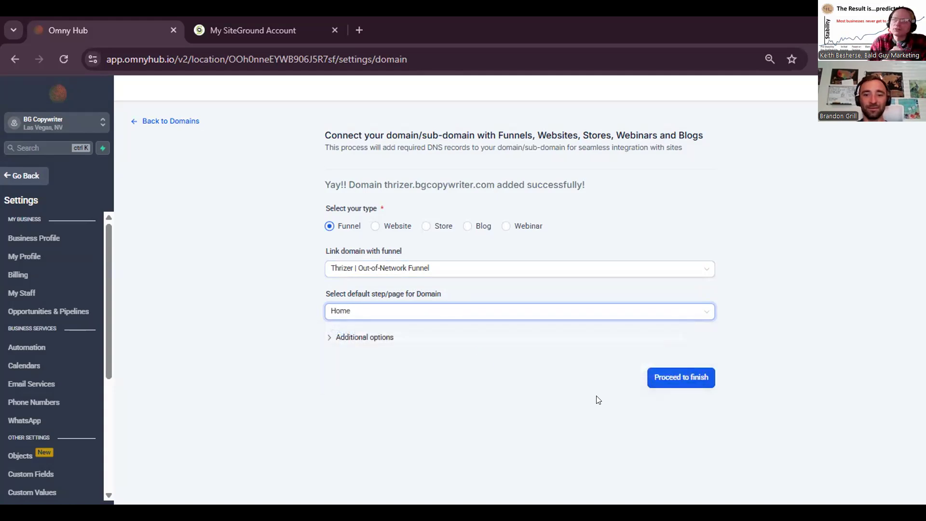
Set the default 404/error page to Thrizer | Out-of-Network Funnel / Home and finish the domain setup.
left_click(359, 337)
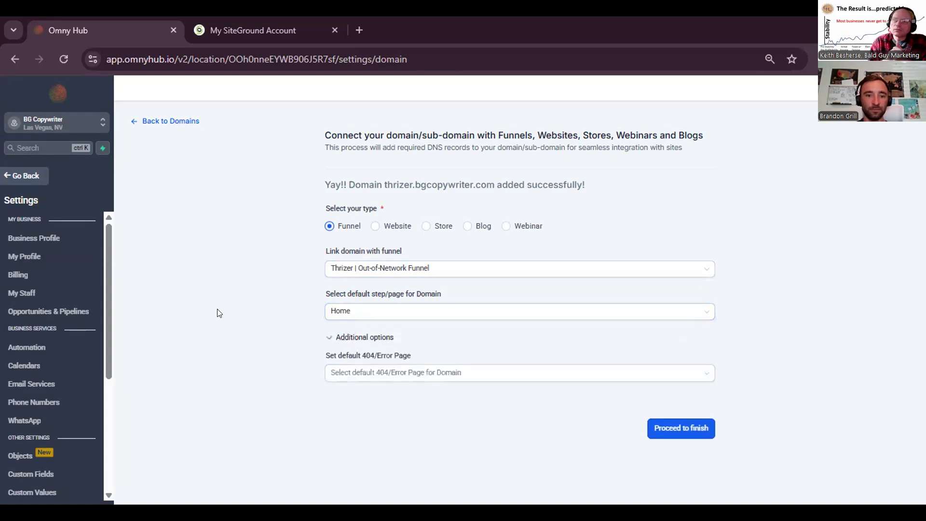
left_click(505, 376)
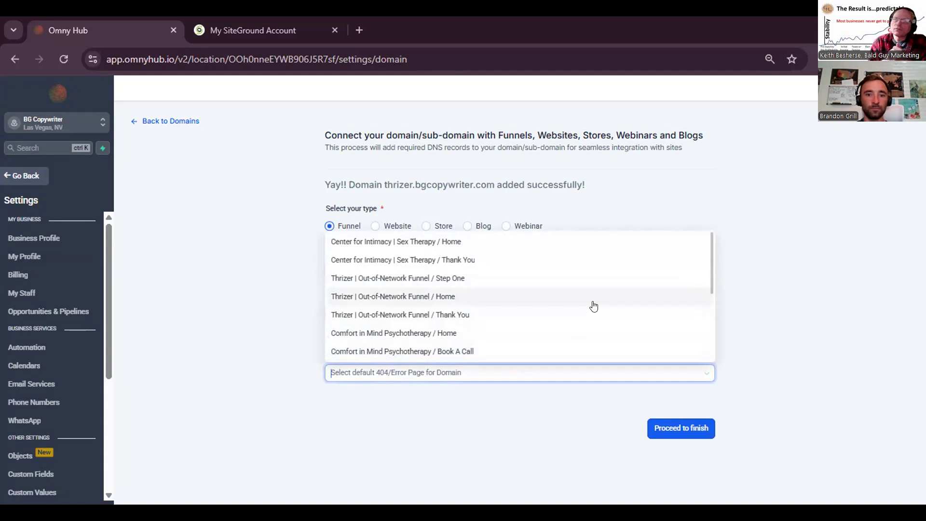
left_click(448, 296)
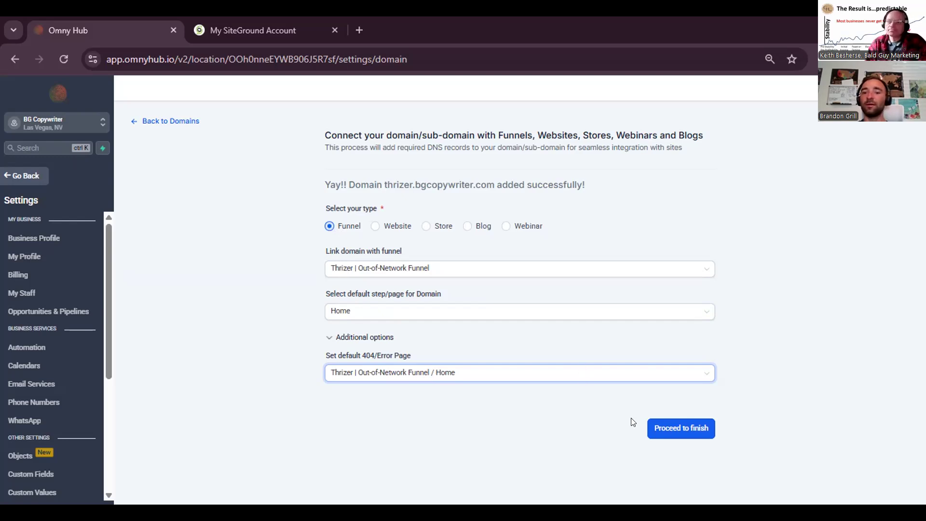
left_click(667, 428)
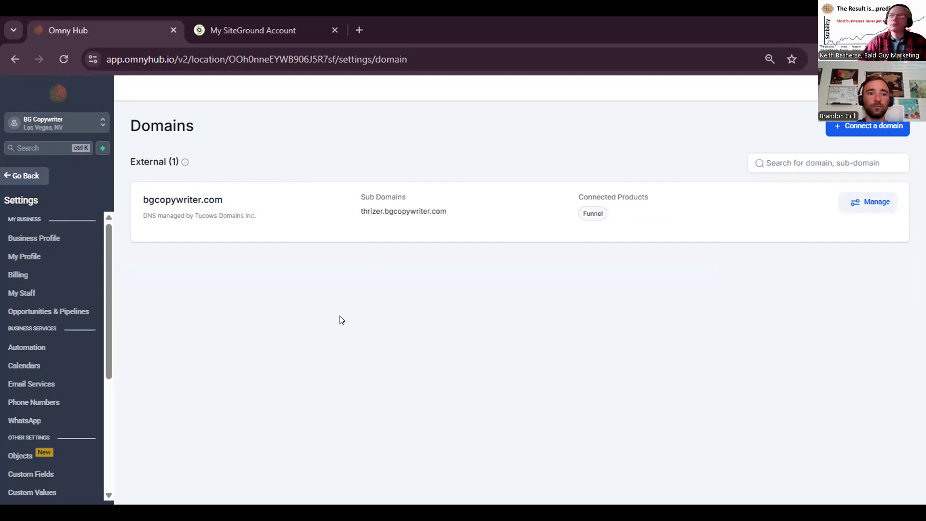
Leave the settings, go to the funnels list under Sites and open Thrizer | Out-of-Network Funnel.
left_click(21, 176)
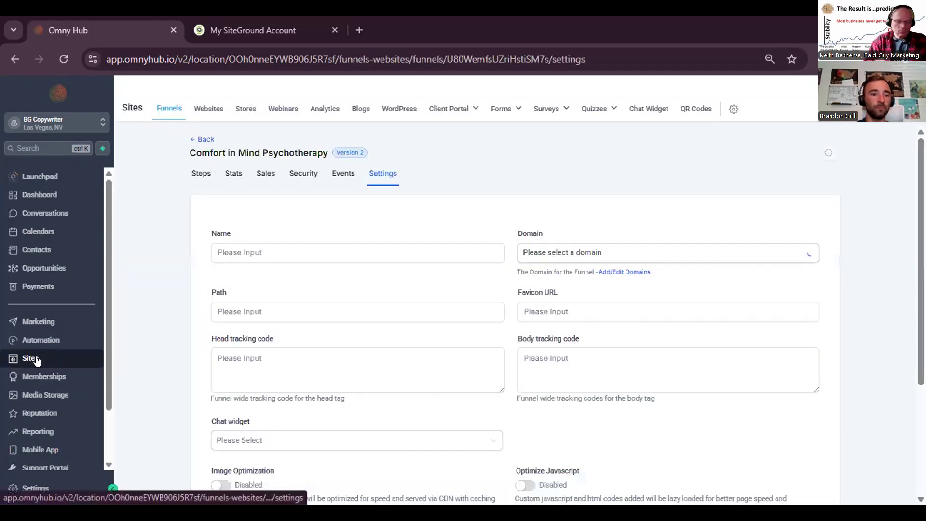
left_click(204, 143)
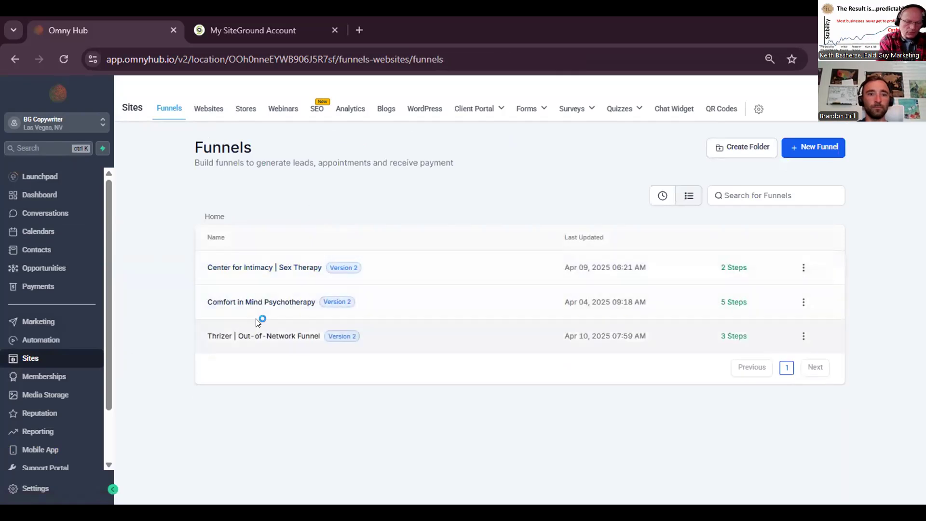
left_click(259, 335)
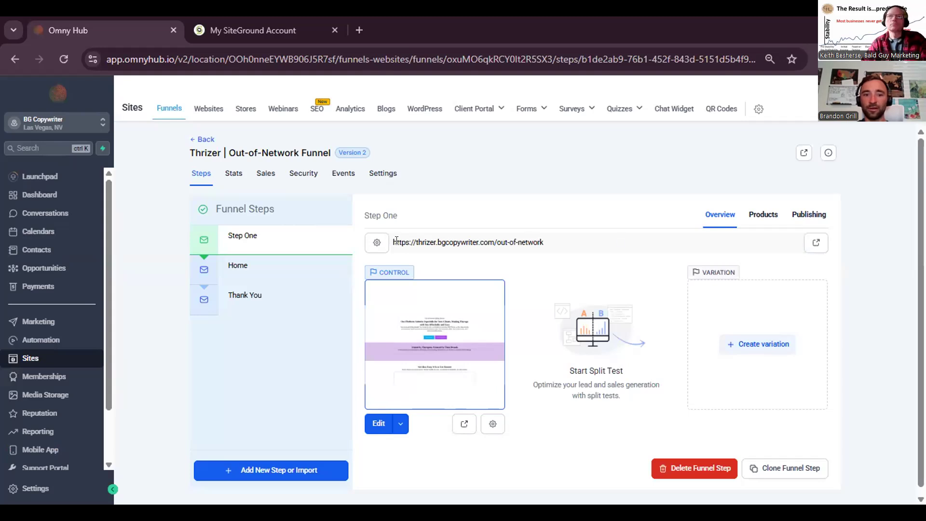
Load Step One's address thrizer.bgcopywriter.com/out-of-network in a new browser tab, and try the address without its path.
left_click_drag(559, 242, 394, 240)
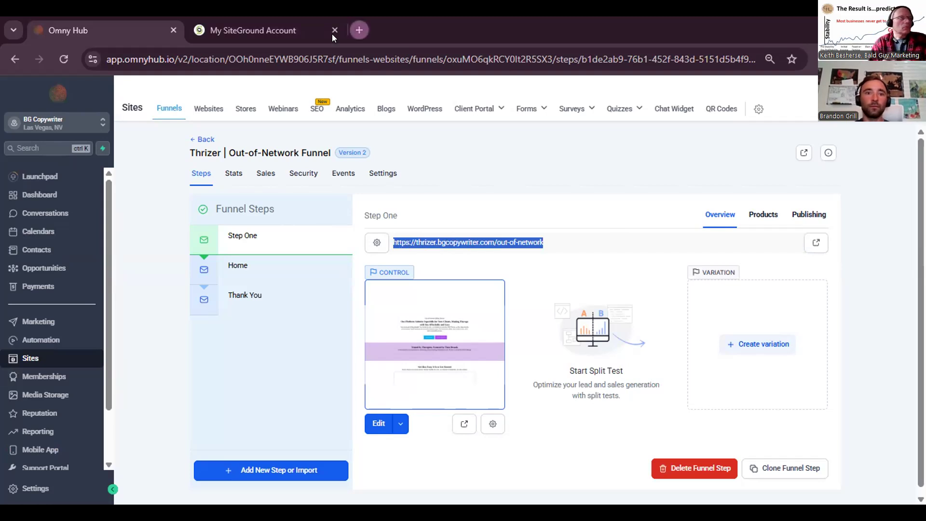
left_click(359, 30)
type("https://thrizer.bgcopywriter.com/out-of-network")
key("Return")
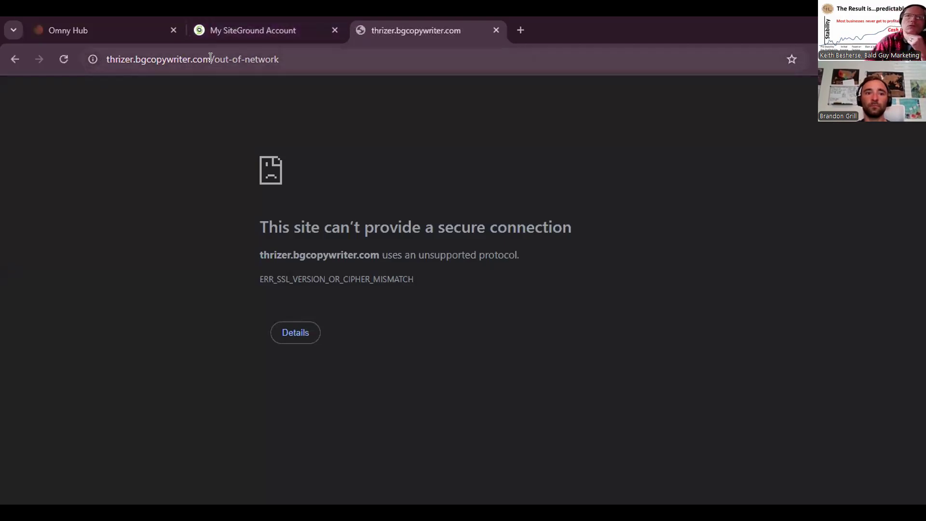
left_click_drag(211, 56, 328, 58)
key("BackSpace")
key("Return")
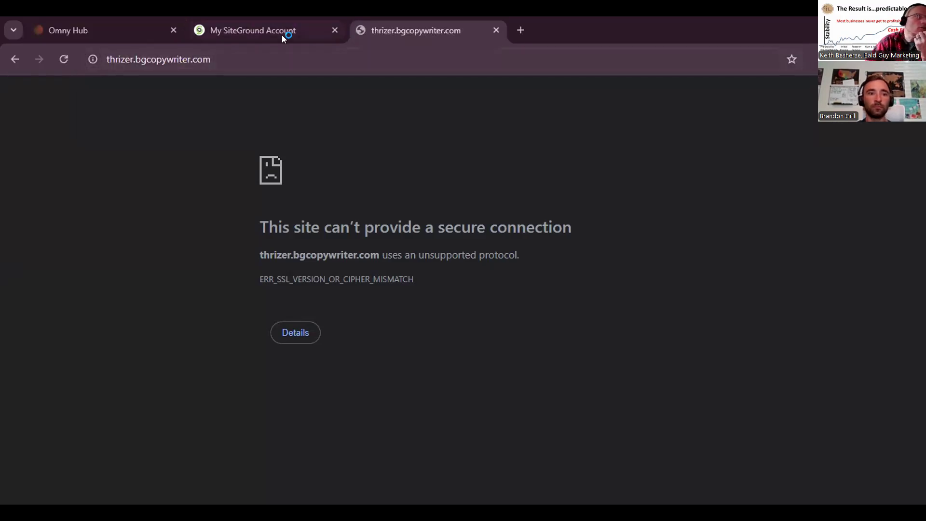
Review the domain and path in the Thrizer funnel's settings in Omny Hub and go back to its steps.
left_click(101, 26)
left_click(376, 173)
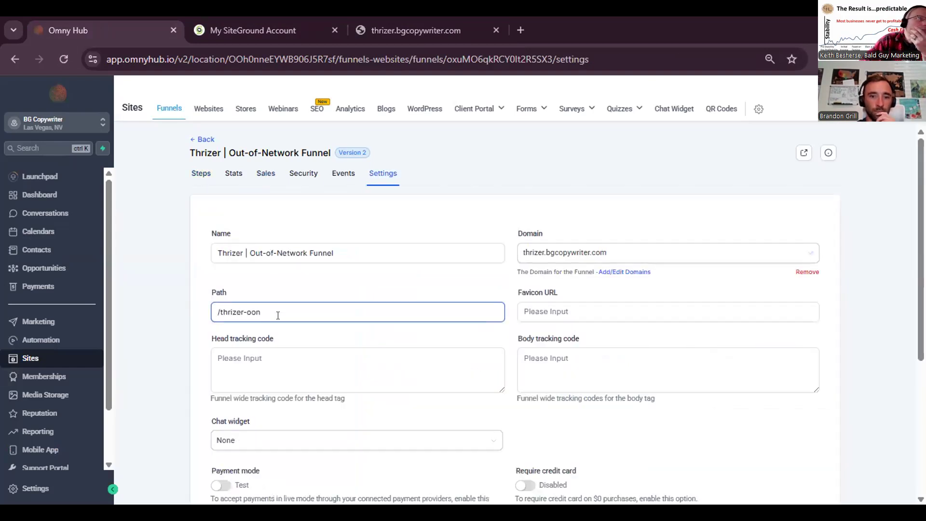
scroll(289, 312, "down", 1)
scroll(384, 245, "down", 1)
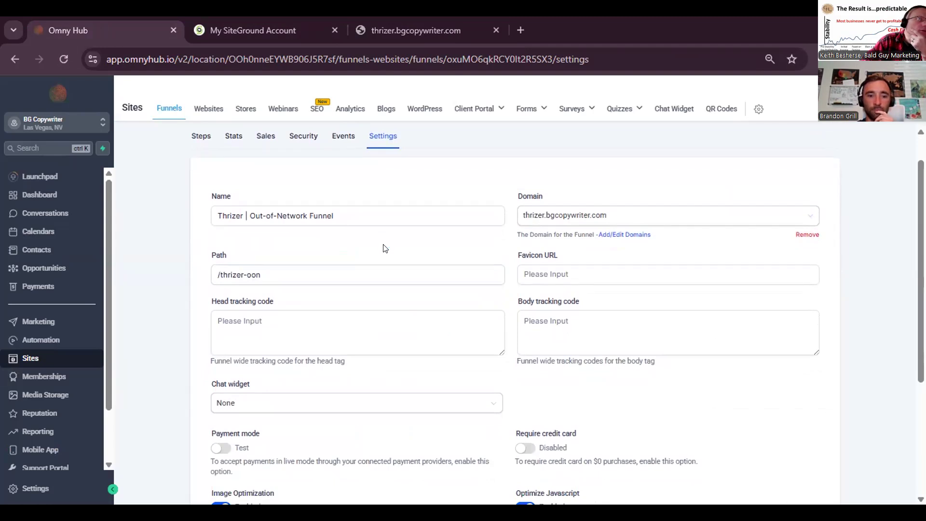
scroll(384, 247, "up", 1)
left_click(198, 145)
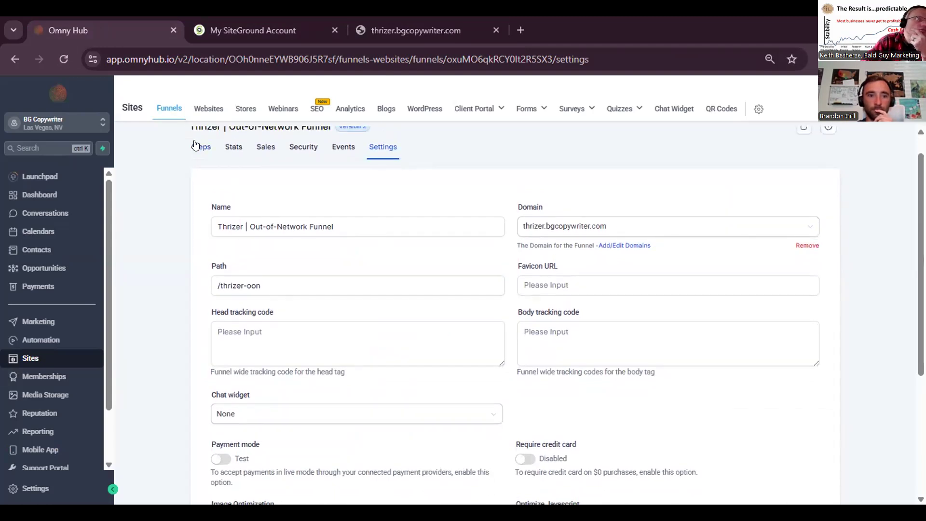
Check the page addresses of the Step One and Home steps in the Thrizer funnel.
left_click(251, 235)
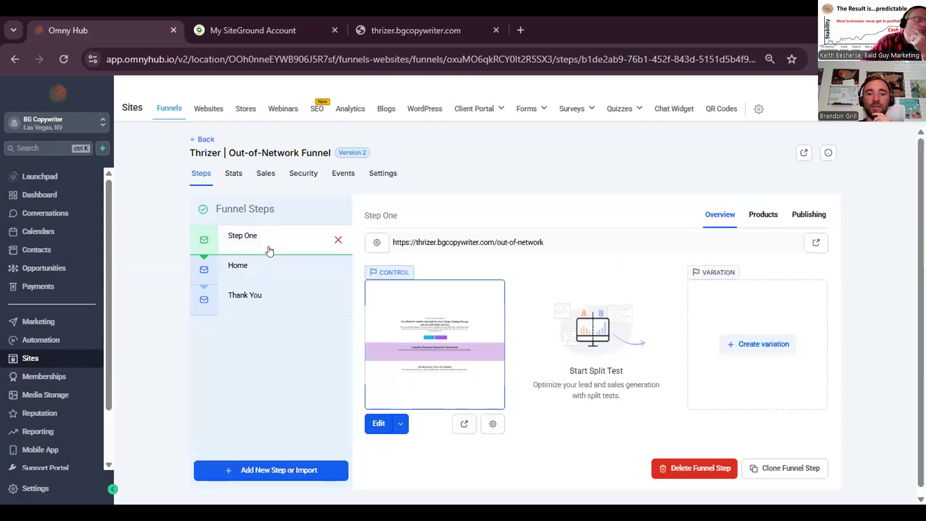
left_click(240, 267)
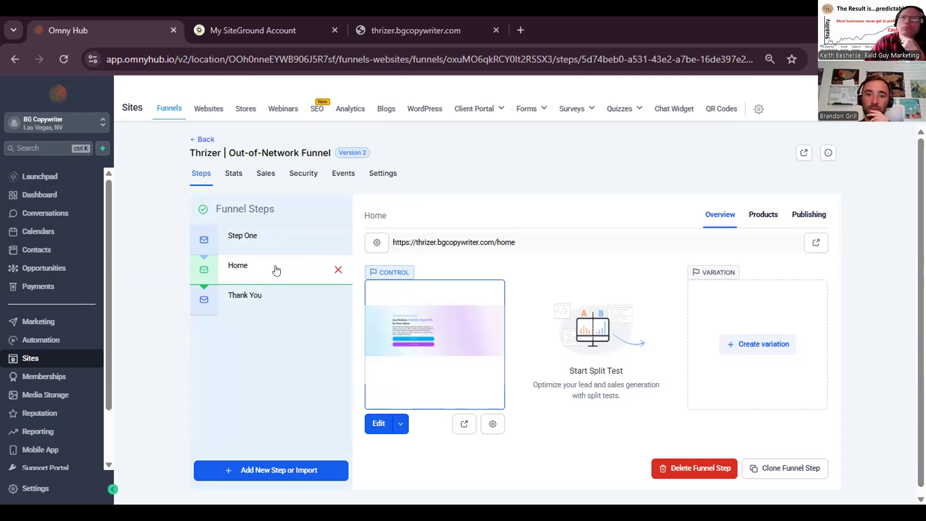
left_click_drag(526, 242, 393, 249)
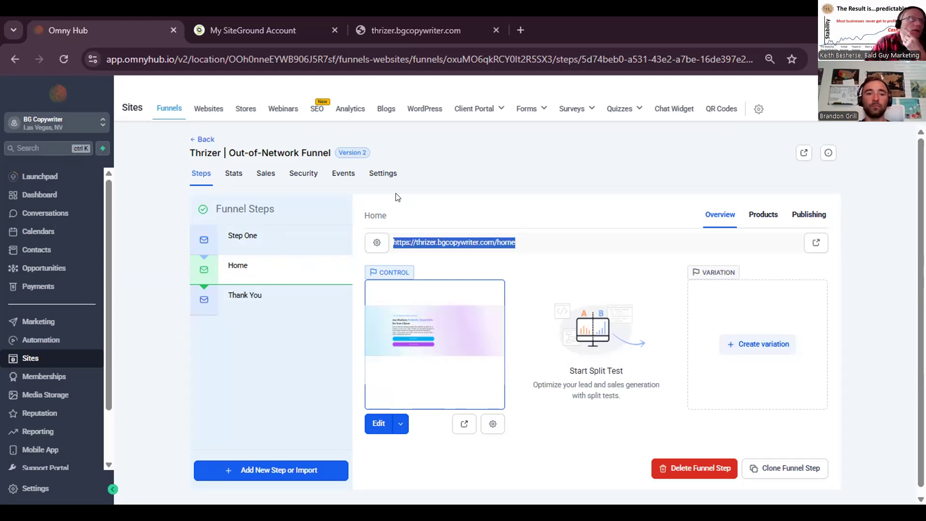
left_click(475, 147)
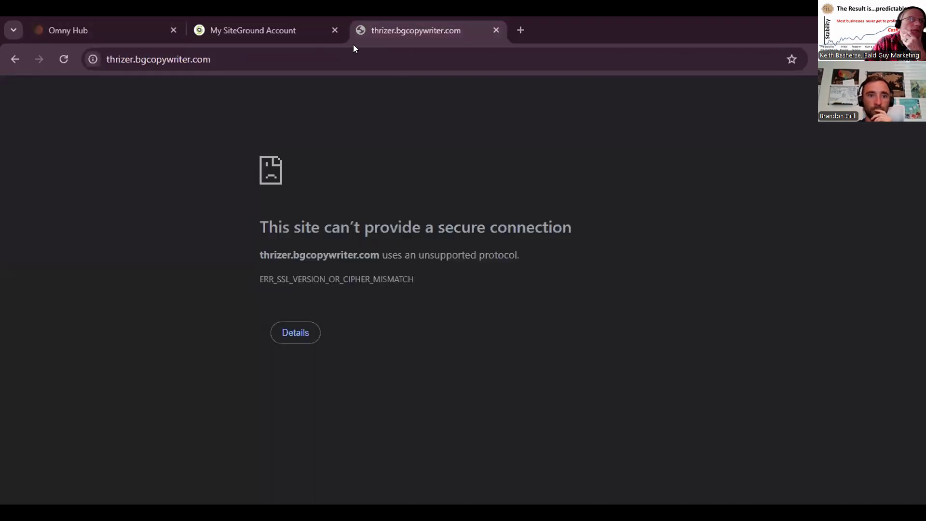
Reload thrizer.bgcopywriter.com in its browser tab and look over the beginning of the live page.
left_click(353, 48)
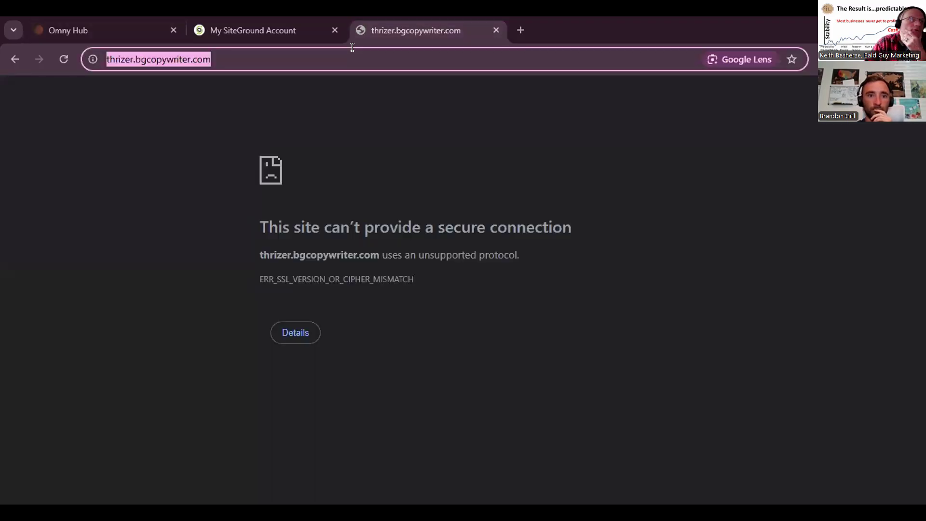
left_click(66, 54)
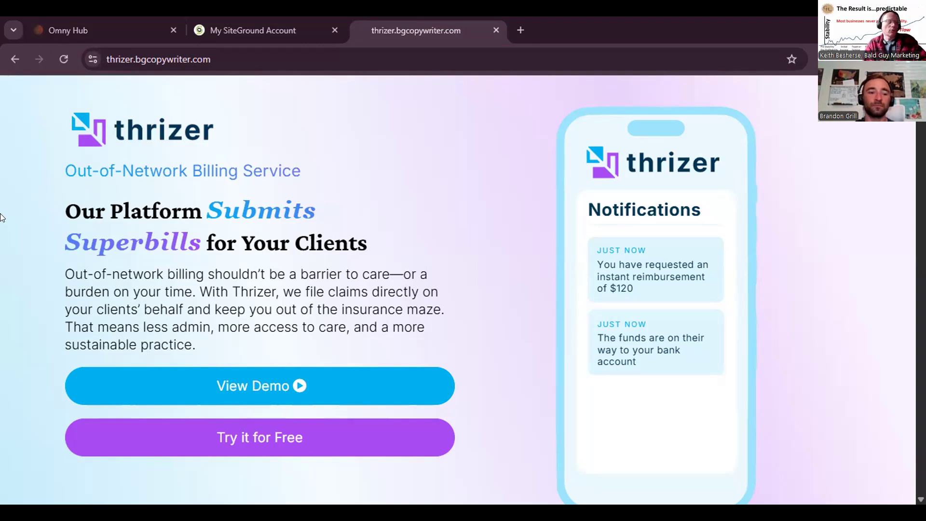
scroll(2, 212, "down", 4)
scroll(2, 212, "down", 2)
scroll(3, 211, "up", 6)
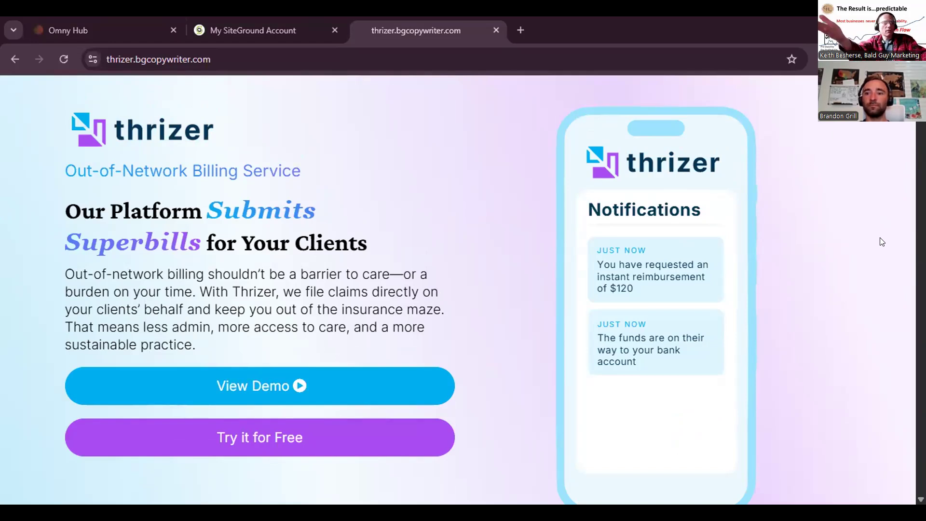
Reduce the browser zoom of the live Thrizer page to 90%.
left_click(913, 59)
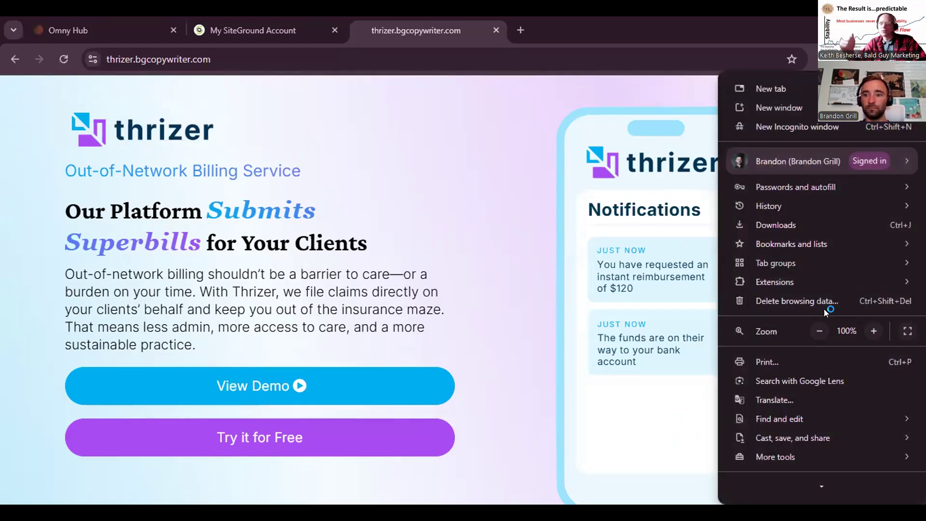
left_click(819, 330)
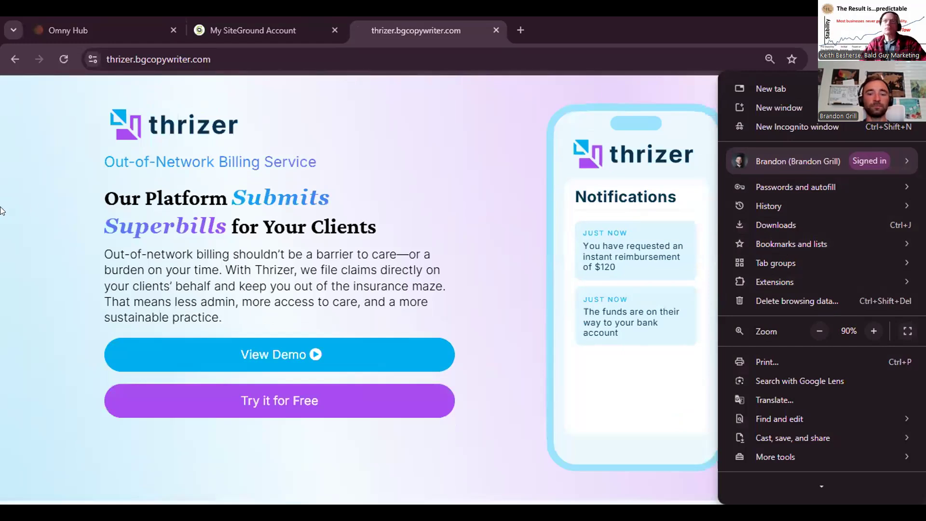
left_click(2, 261)
scroll(2, 261, "down", 1)
scroll(2, 261, "up", 1)
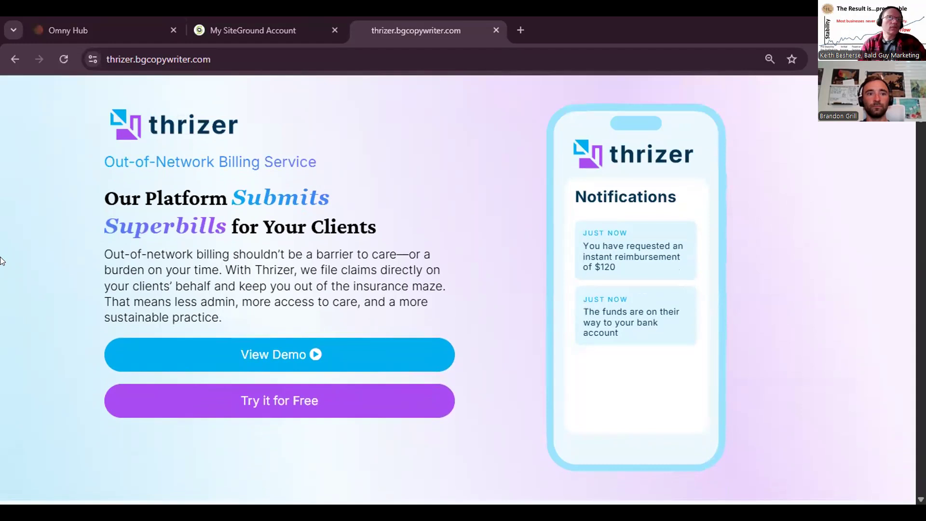
Examine the live Thrizer page's sections from the hero through reviews and pricing to the footer, and go back up.
scroll(2, 261, "down", 8)
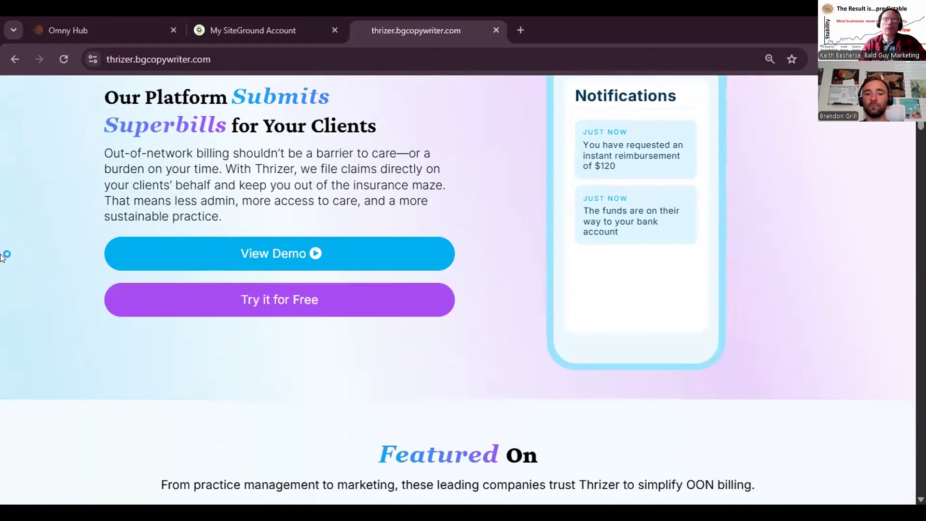
scroll(2, 261, "down", 12)
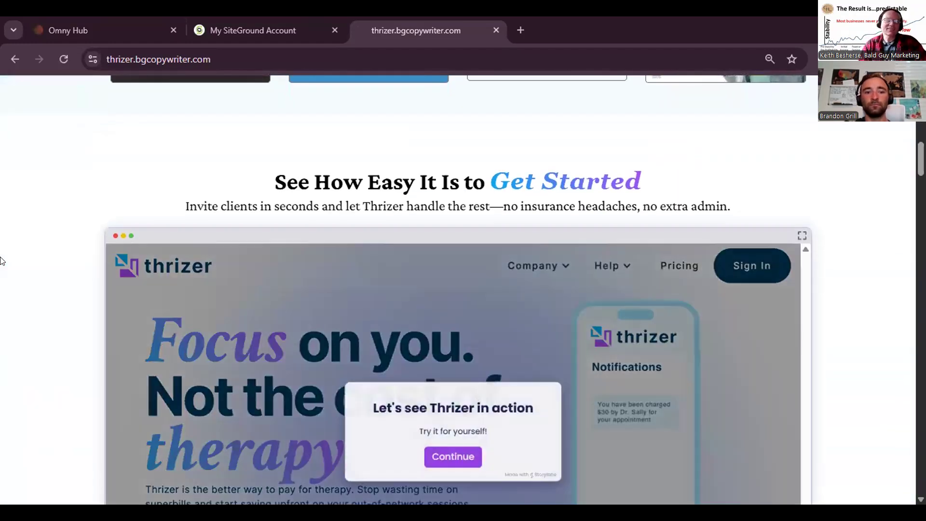
scroll(2, 260, "down", 10)
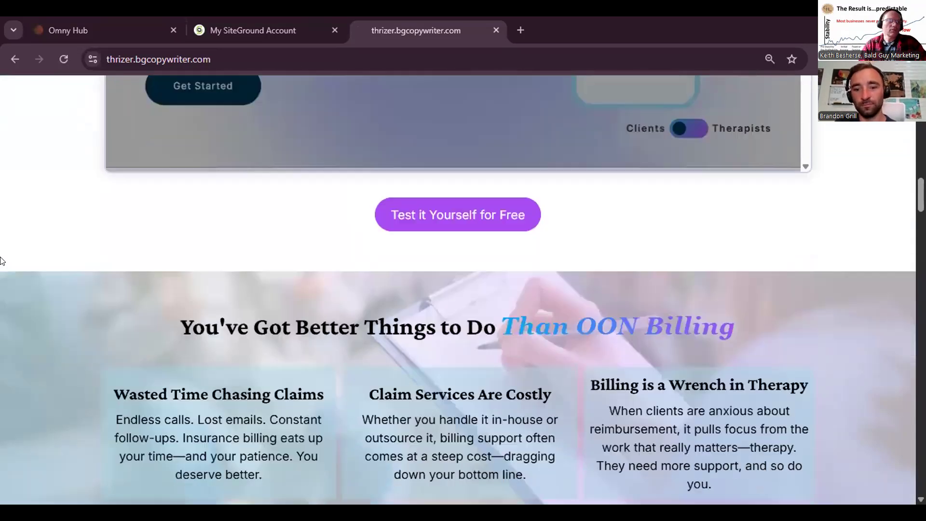
scroll(2, 259, "down", 12)
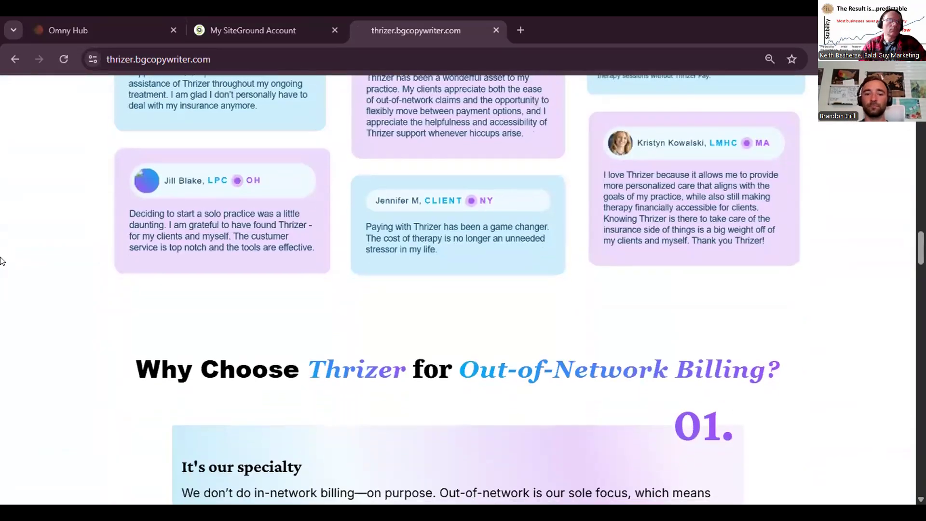
scroll(2, 261, "down", 12)
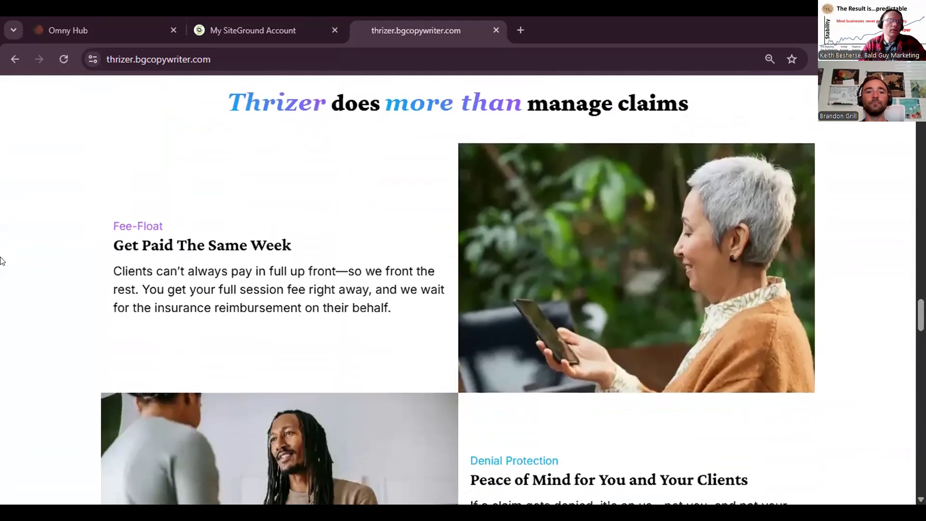
scroll(2, 261, "down", 12)
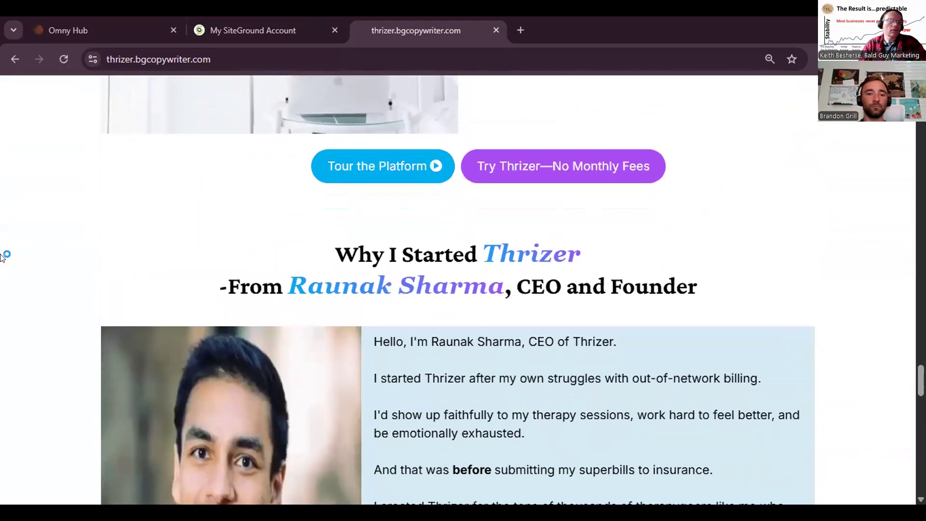
scroll(2, 261, "down", 12)
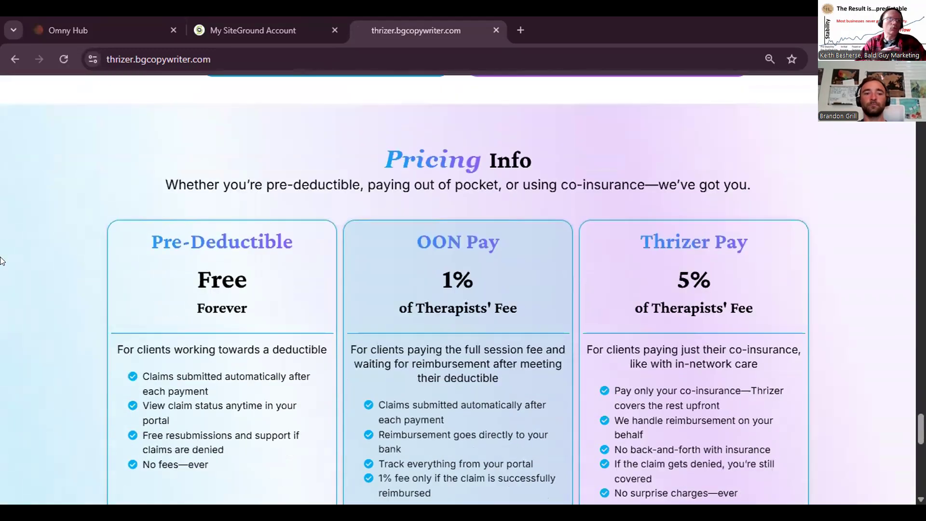
scroll(2, 260, "down", 6)
scroll(2, 261, "up", 4)
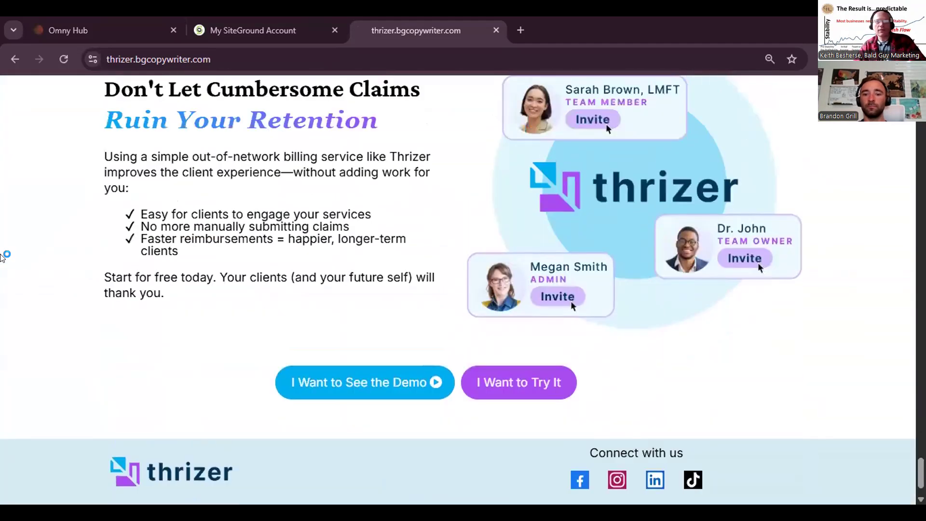
scroll(2, 261, "down", 4)
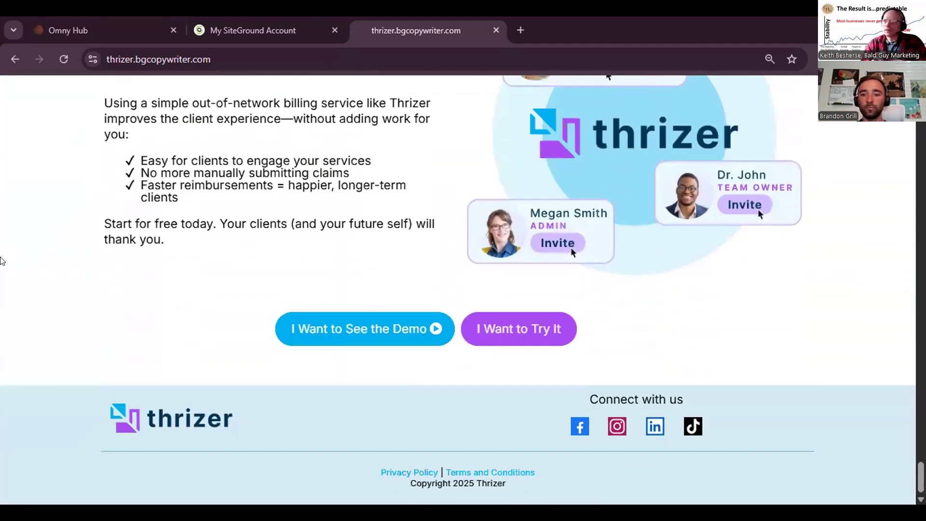
scroll(1, 261, "up", 20)
scroll(2, 260, "up", 20)
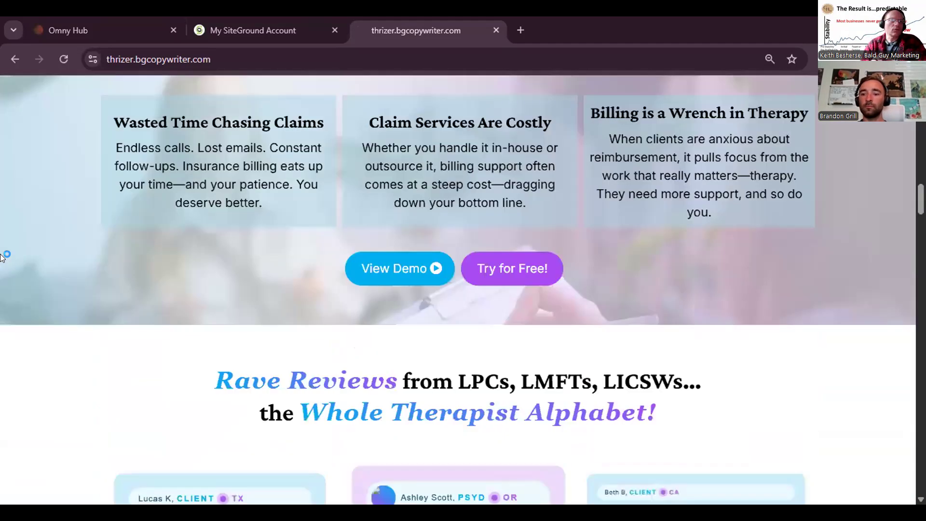